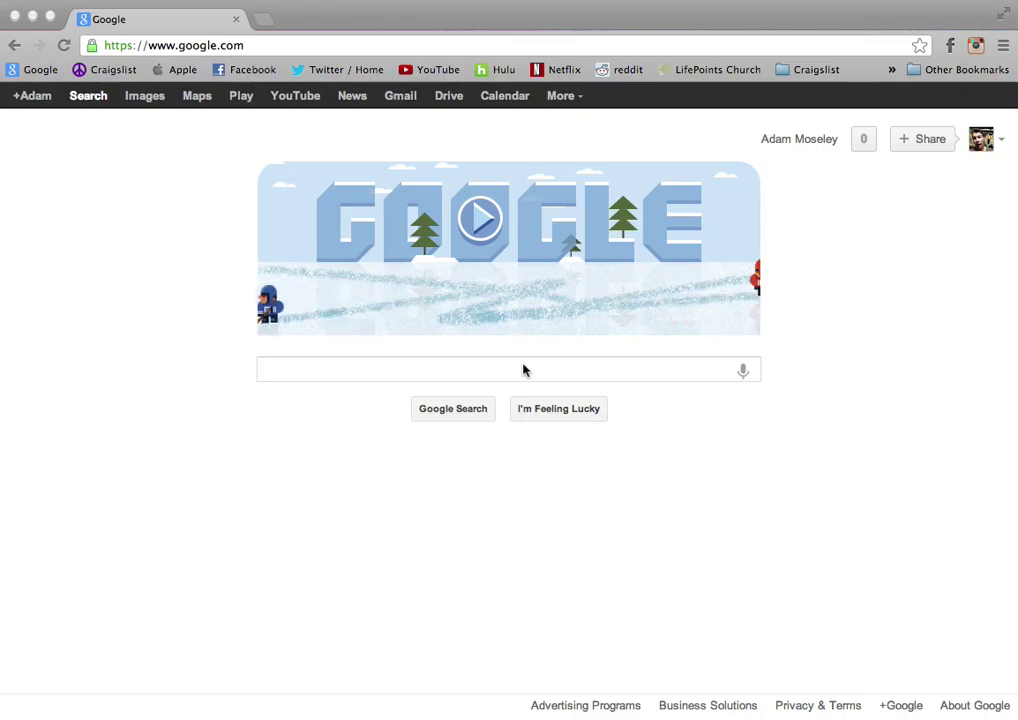
# Go from the Google homepage to the My Drive file list in Google Drive
pyautogui.click(450, 100)
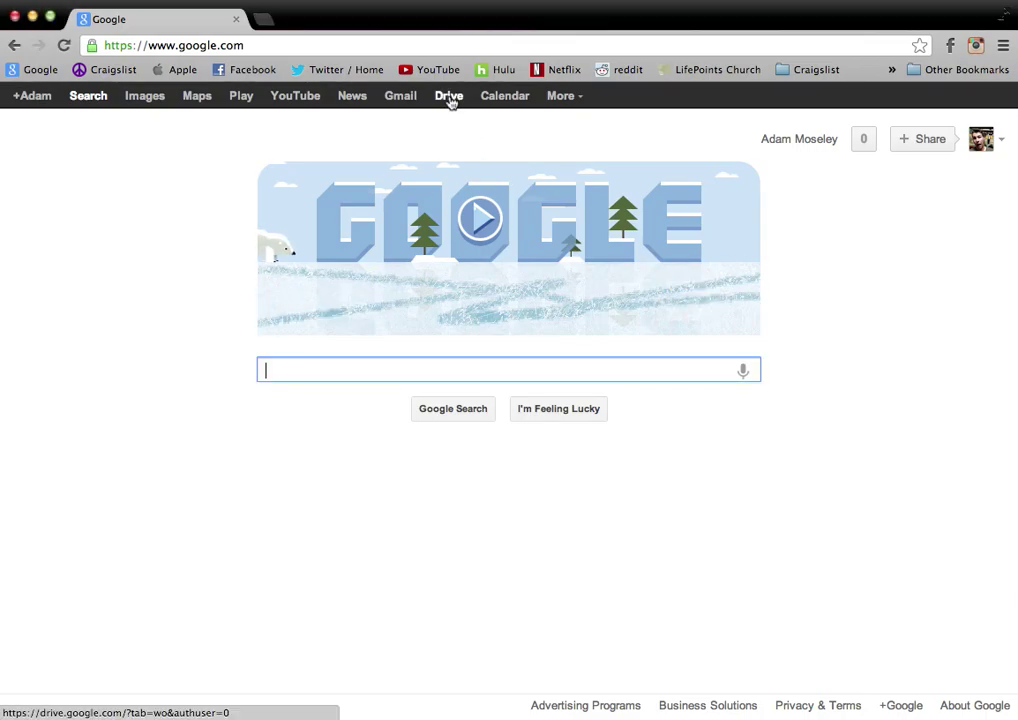
pyautogui.click(450, 100)
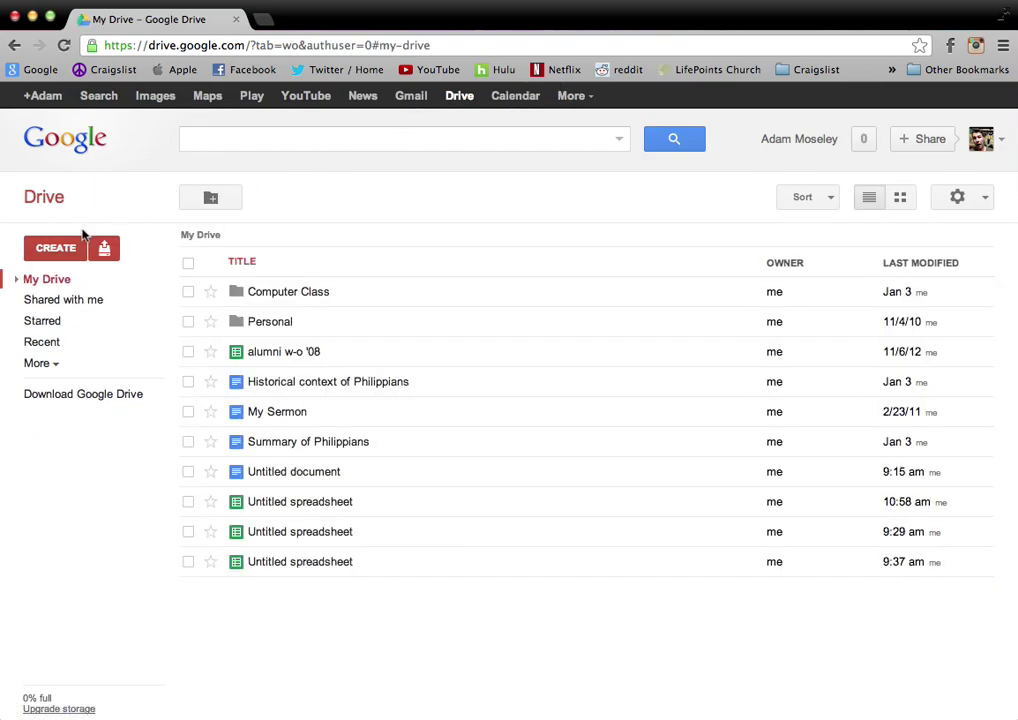
# Create a new blank spreadsheet from Drive's CREATE menu
pyautogui.click(57, 248)
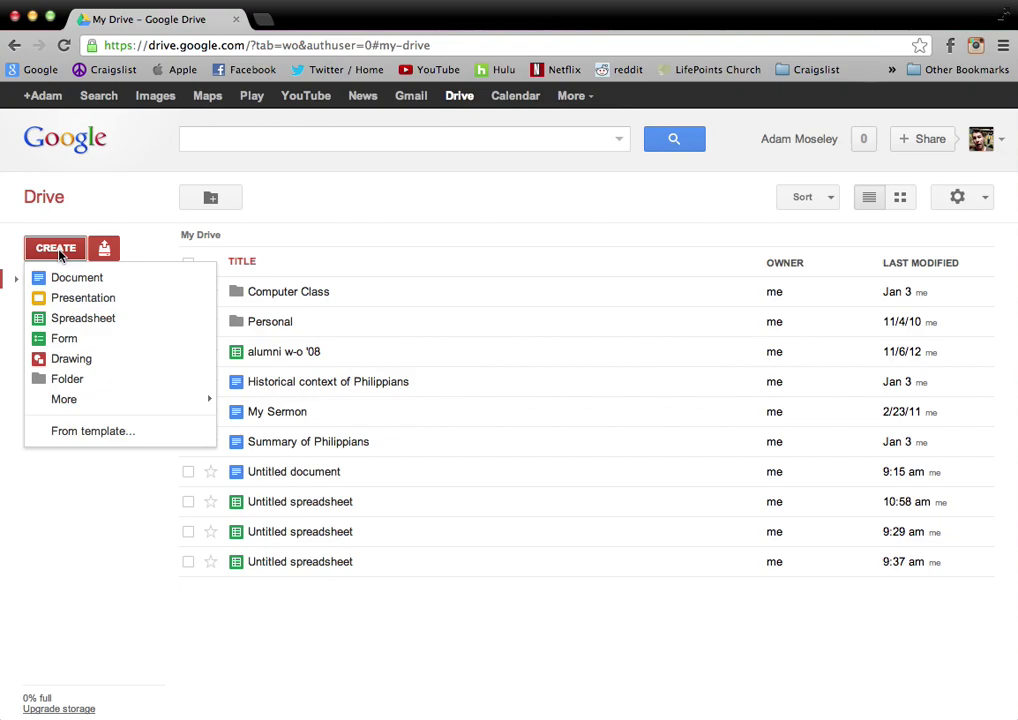
pyautogui.click(72, 319)
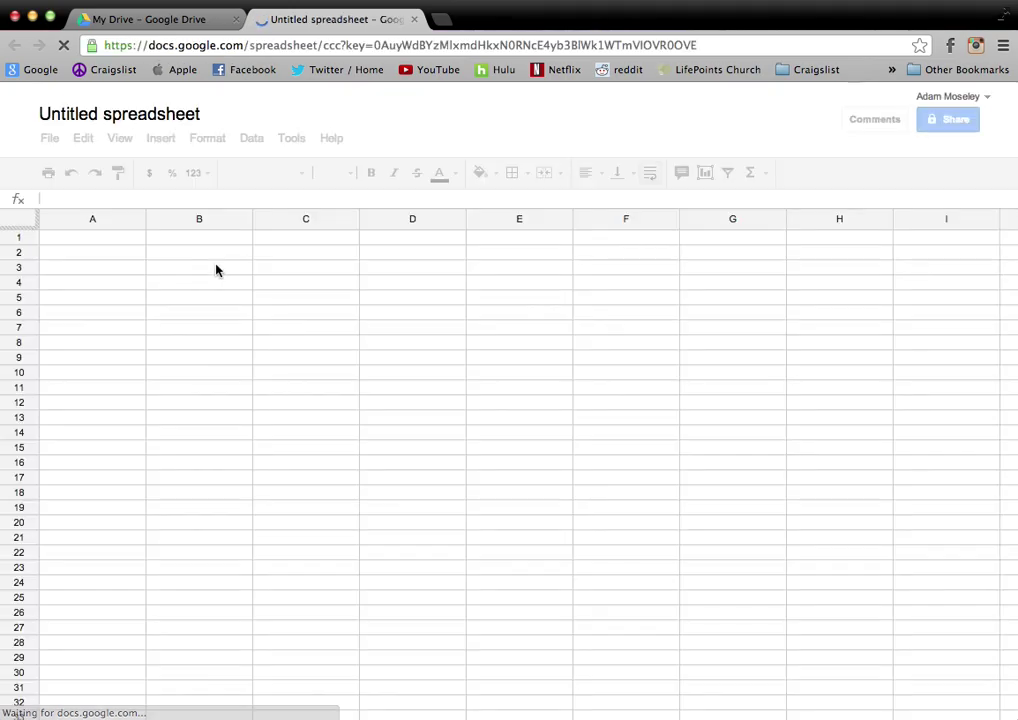
# Enter Monday, Tuesday and Wednesday in cells A2 to A4
pyautogui.click(103, 256)
pyautogui.write('M')
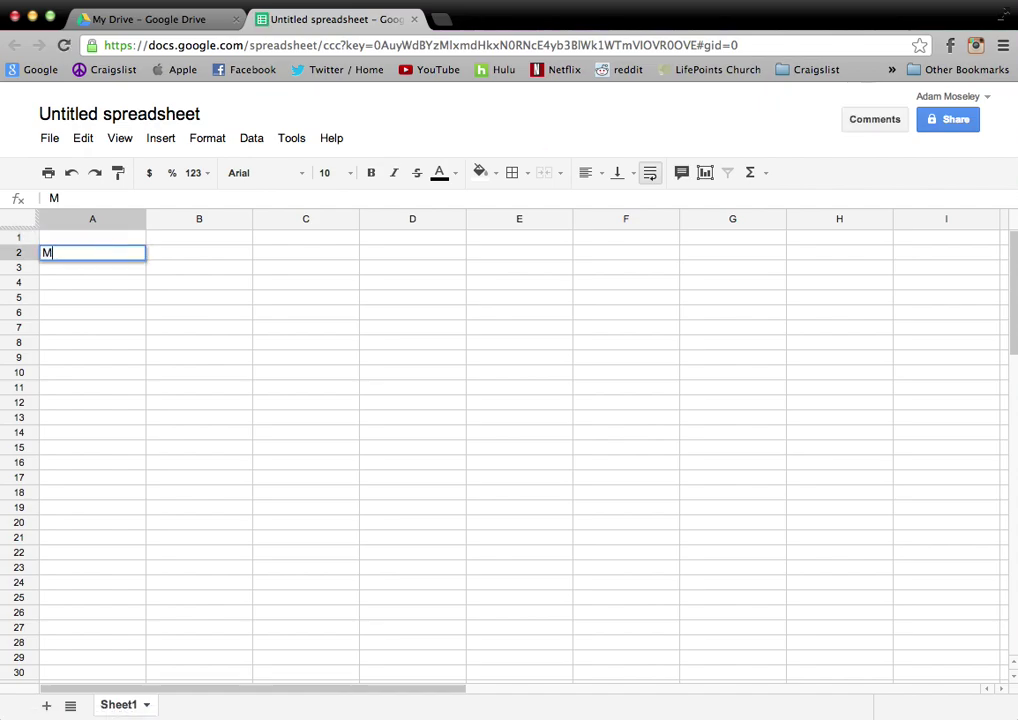
pyautogui.write('ondaa')
pyautogui.click(79, 270)
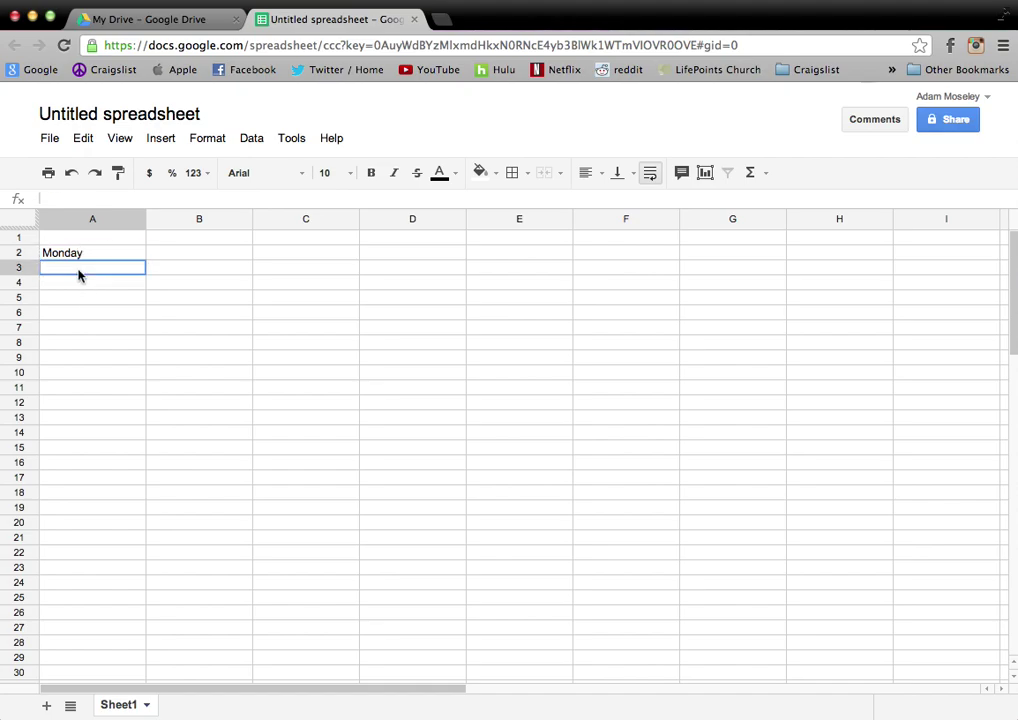
pyautogui.write('Tuesday')
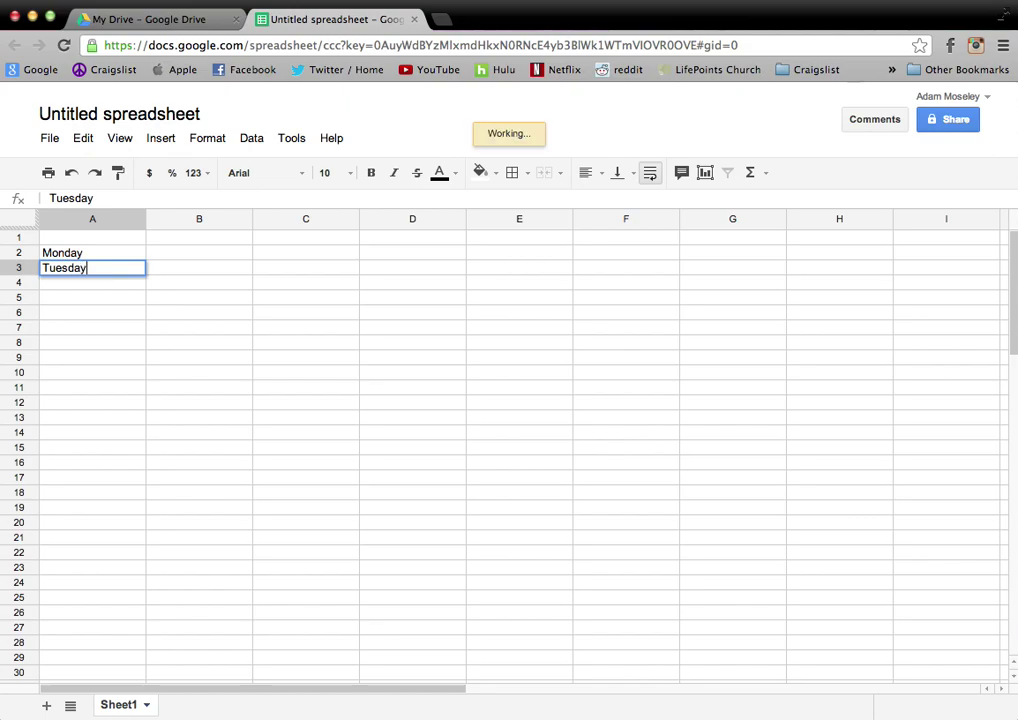
pyautogui.click(75, 284)
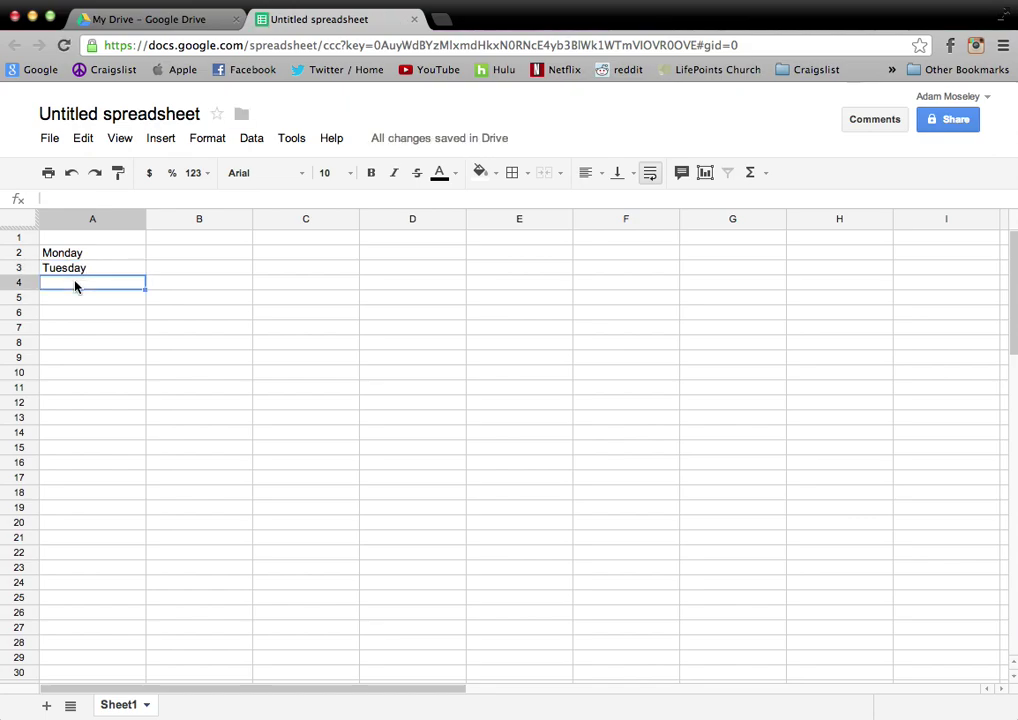
pyautogui.write('Wednesday')
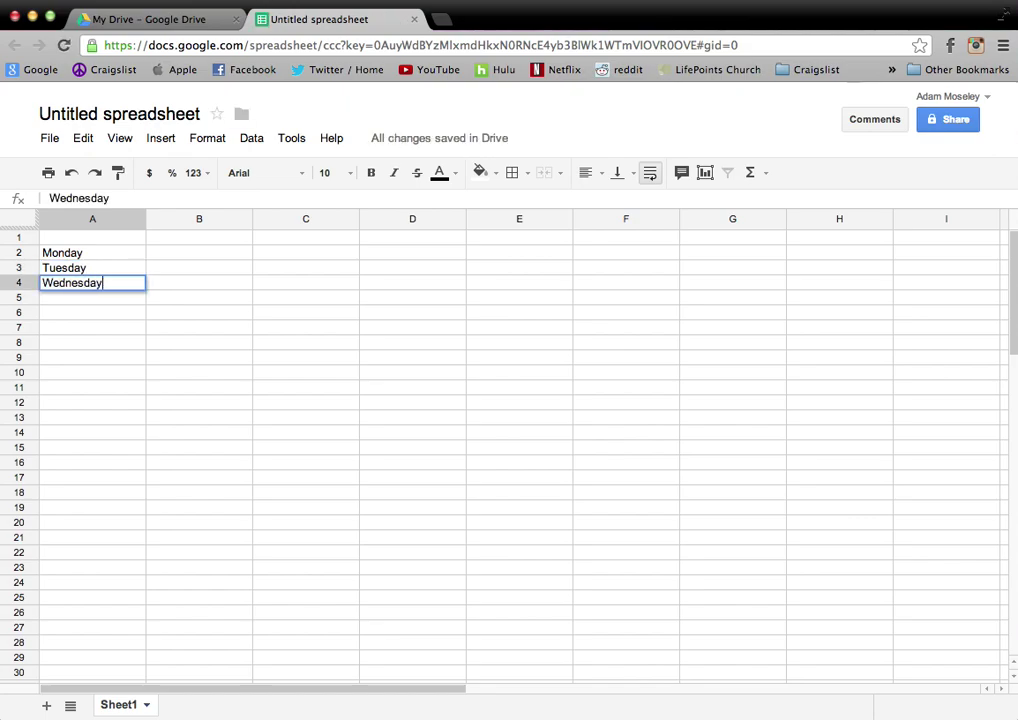
pyautogui.click(72, 300)
# Enter Thursday, Friday, Saturday and Sunday in cells A5 to A8
pyautogui.write('Thursday')
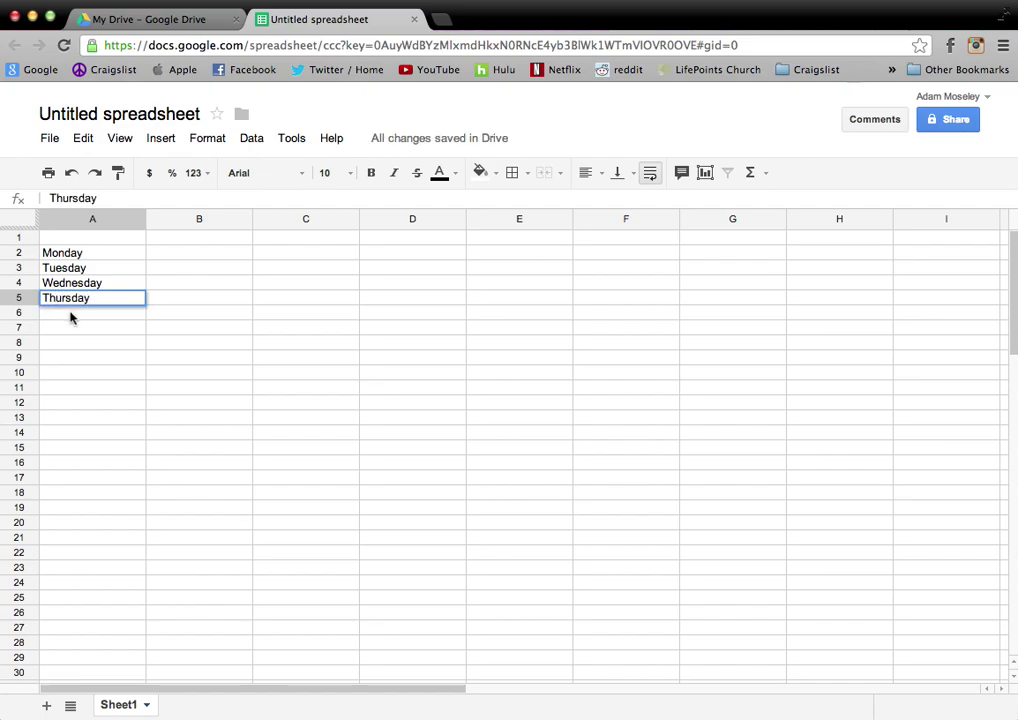
pyautogui.click(70, 313)
pyautogui.write('Frid')
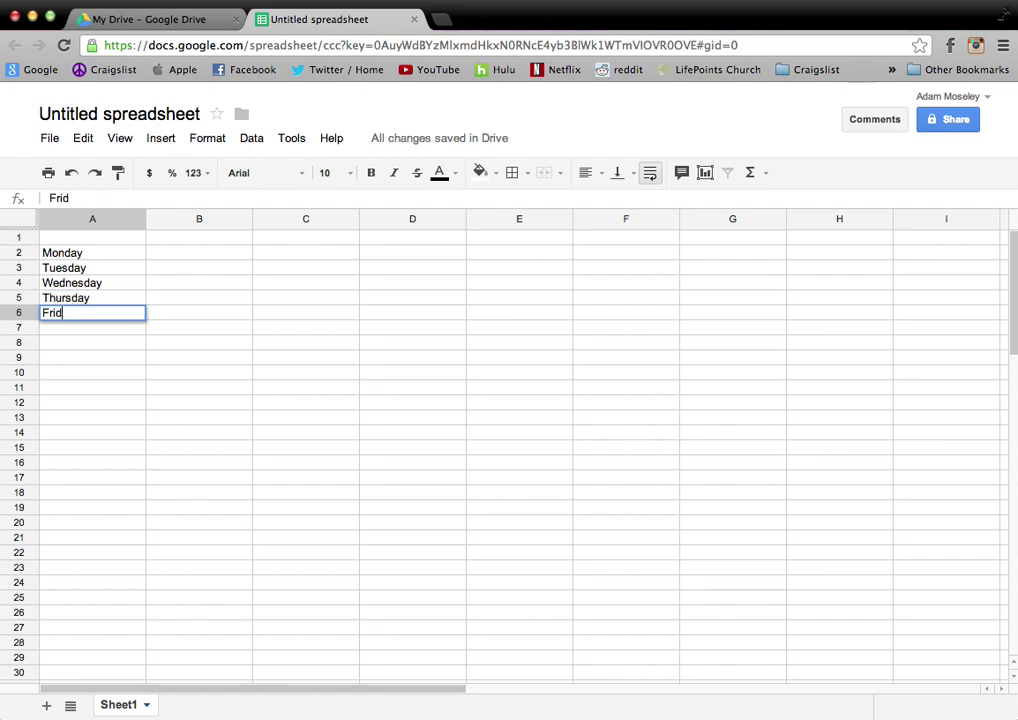
pyautogui.write('ay')
pyautogui.click(69, 330)
pyautogui.write('Sat')
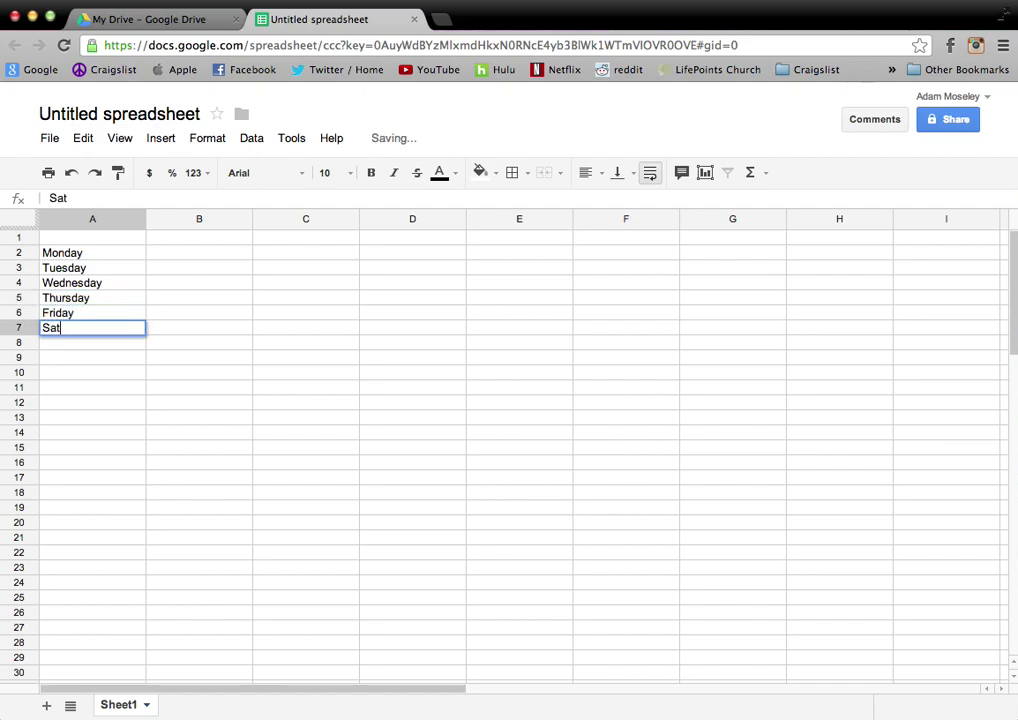
pyautogui.write('urday')
pyautogui.click(65, 346)
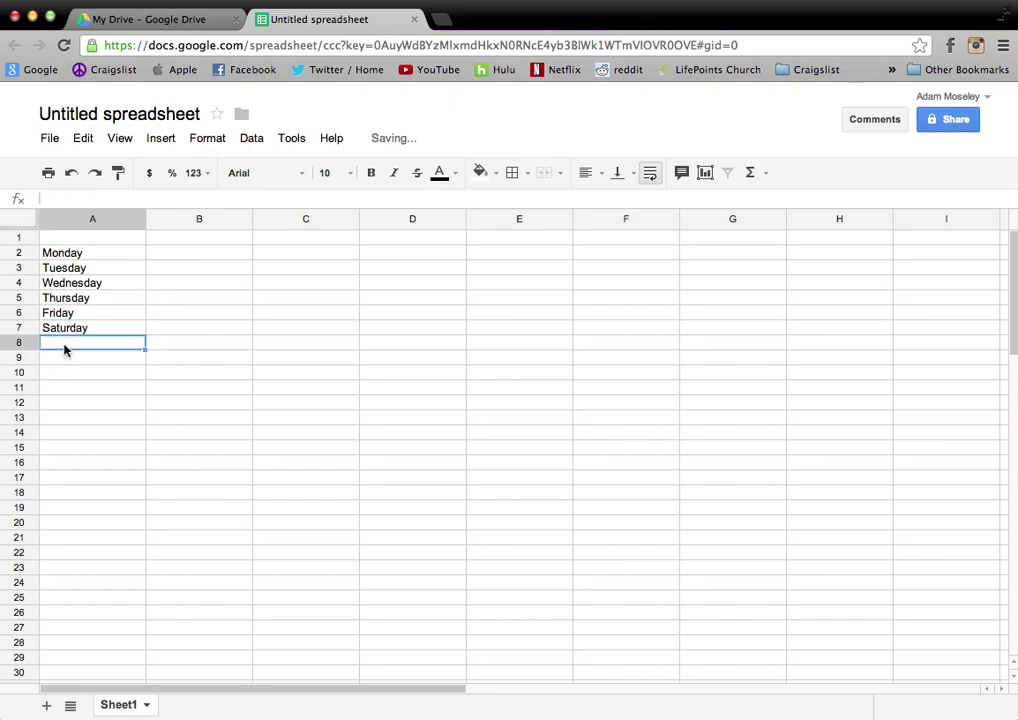
pyautogui.write('Sunday')
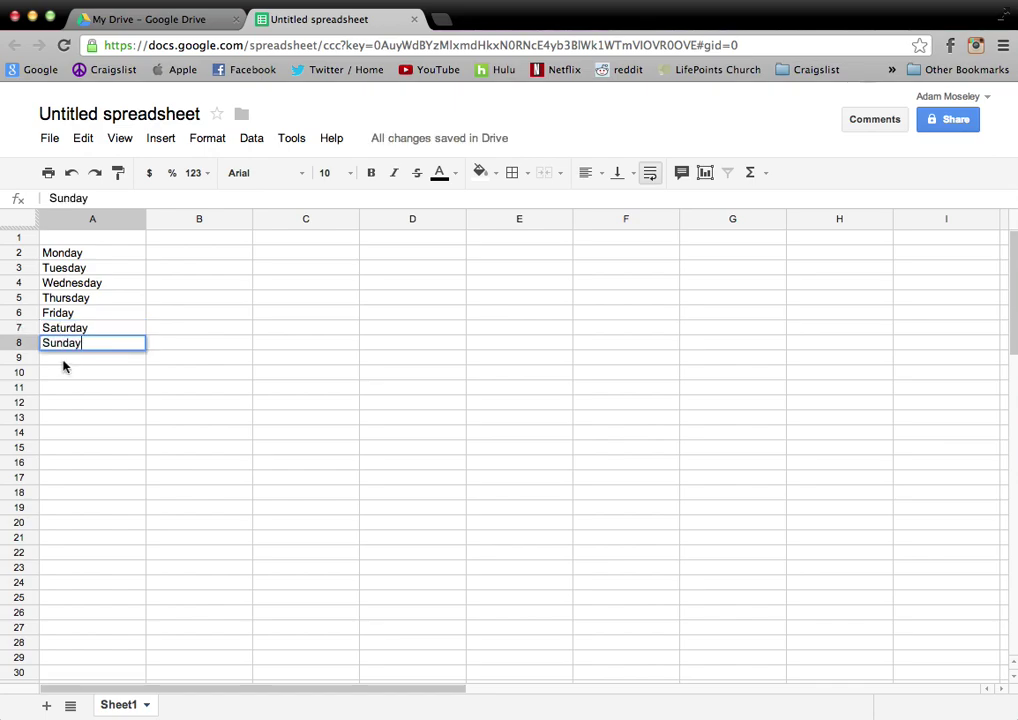
pyautogui.click(63, 366)
# Head column B 'How many inches did it rain?' and enter 12 and 14 for Monday and Tuesday
pyautogui.click(197, 238)
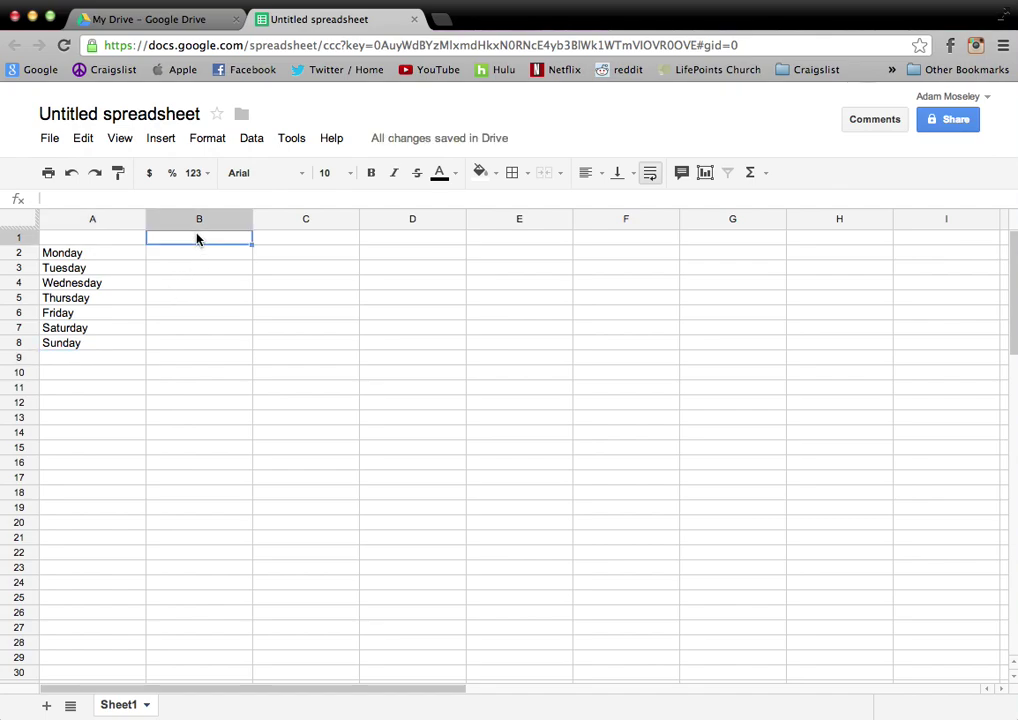
pyautogui.write('How m')
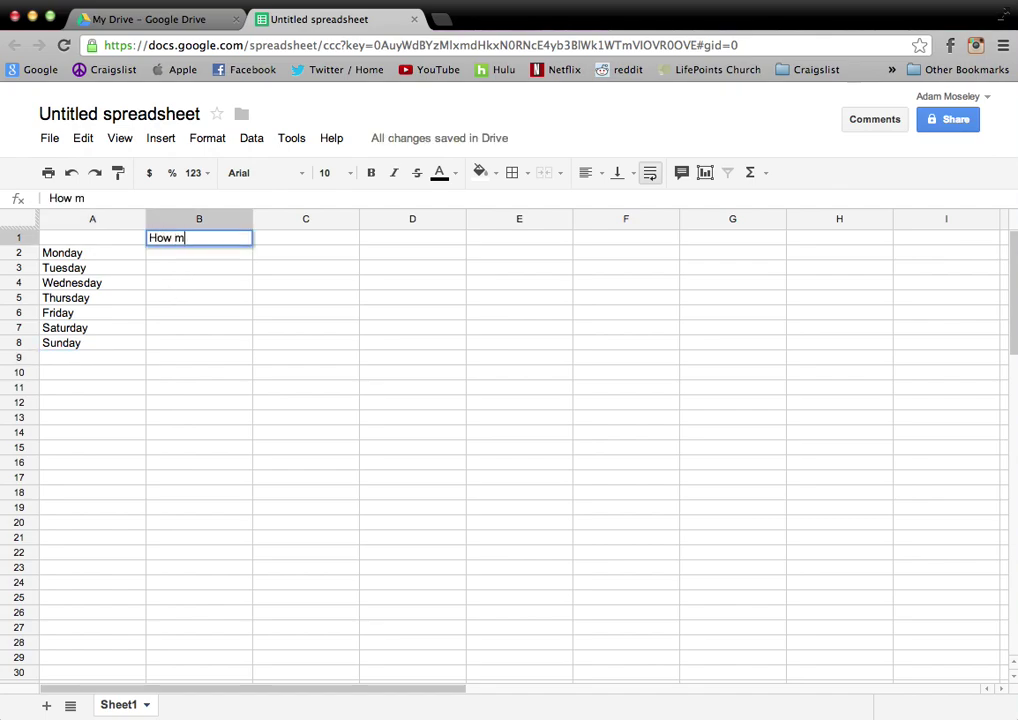
pyautogui.write('any inches did it')
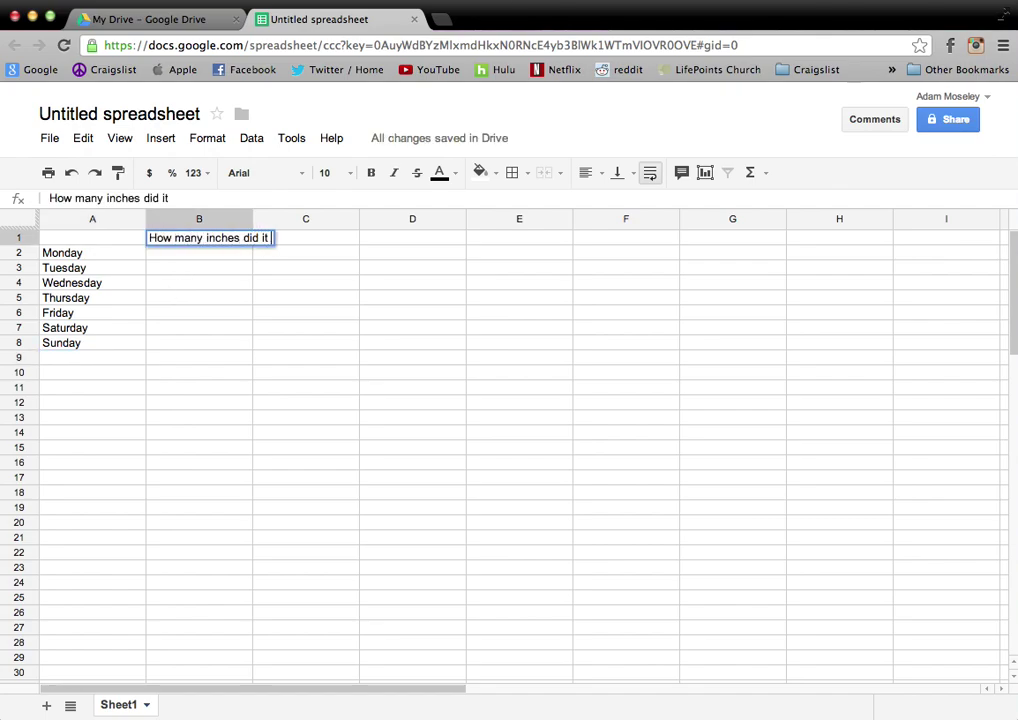
pyautogui.write(' rain?')
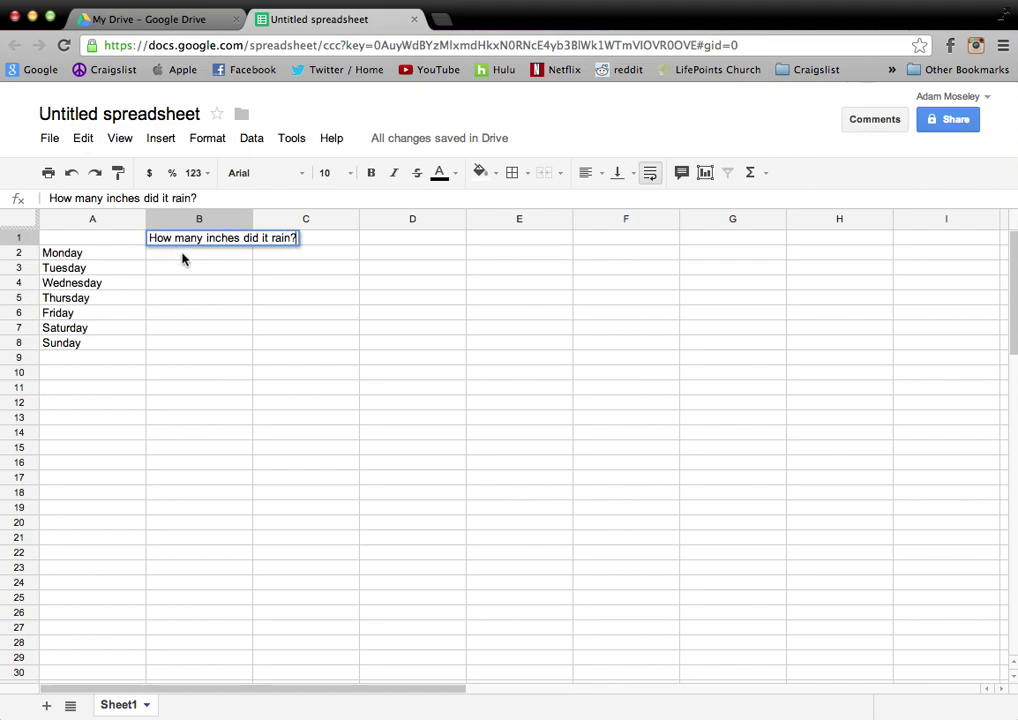
pyautogui.click(183, 255)
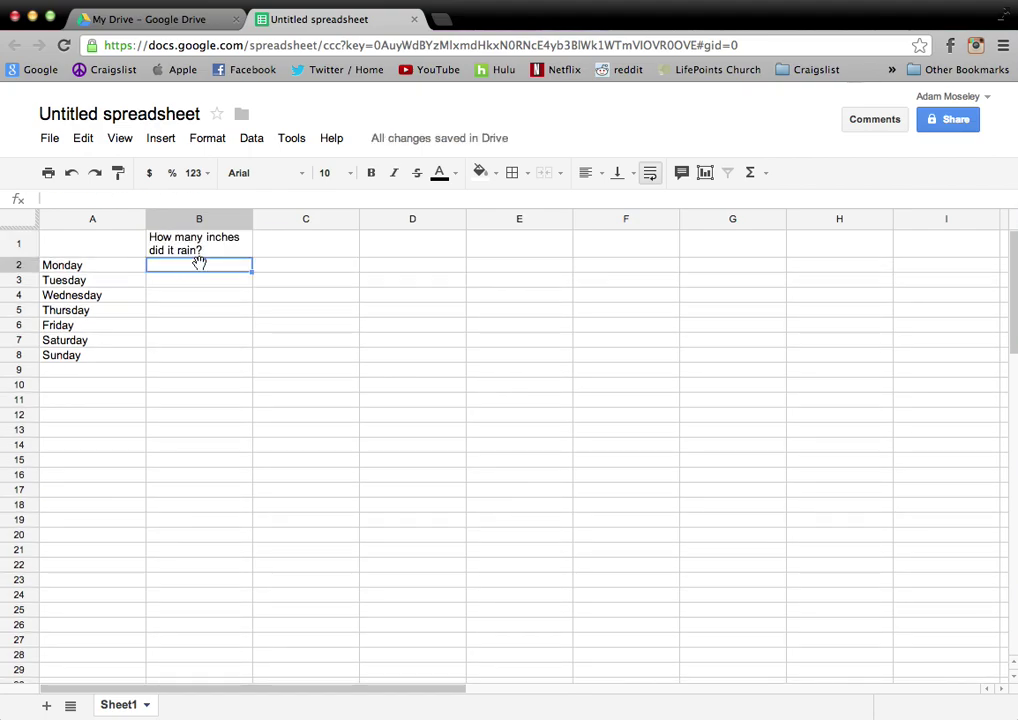
pyautogui.write('12')
pyautogui.click(198, 280)
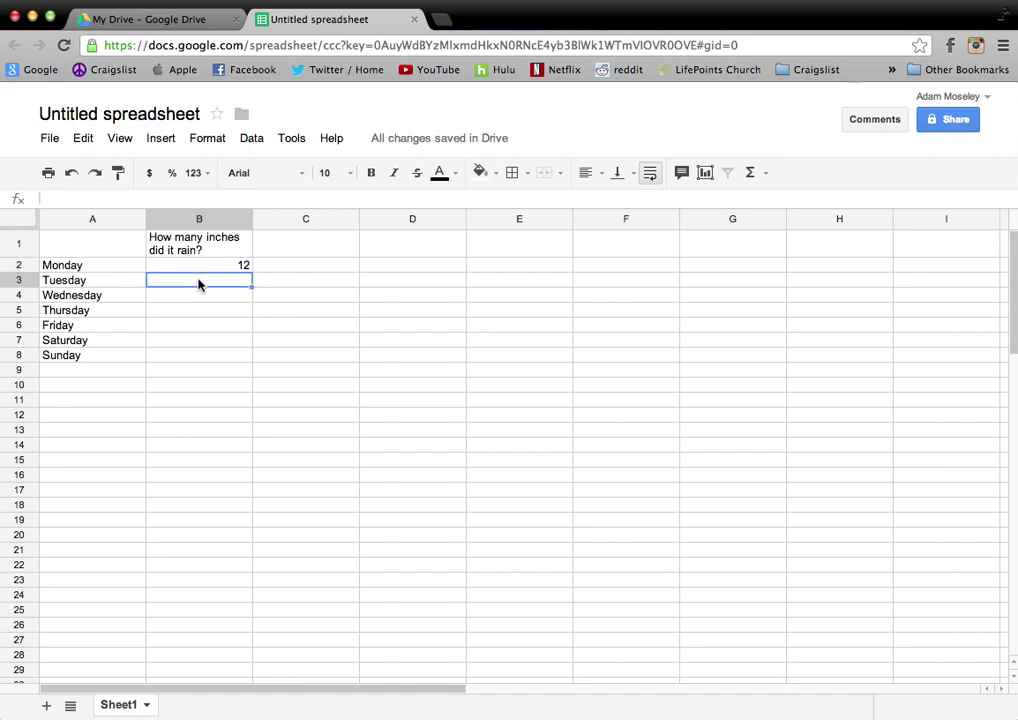
pyautogui.write('14')
pyautogui.click(201, 300)
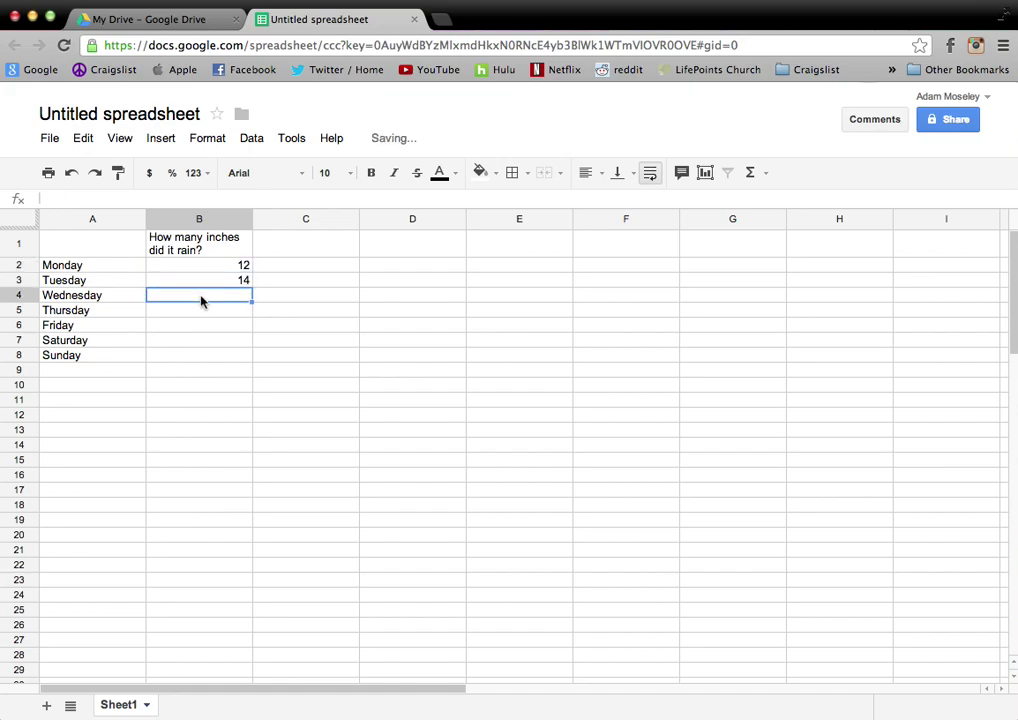
# Enter rainfall 5, 18, 21, 8 and 11 for Wednesday through Sunday in B4:B8
pyautogui.write('5')
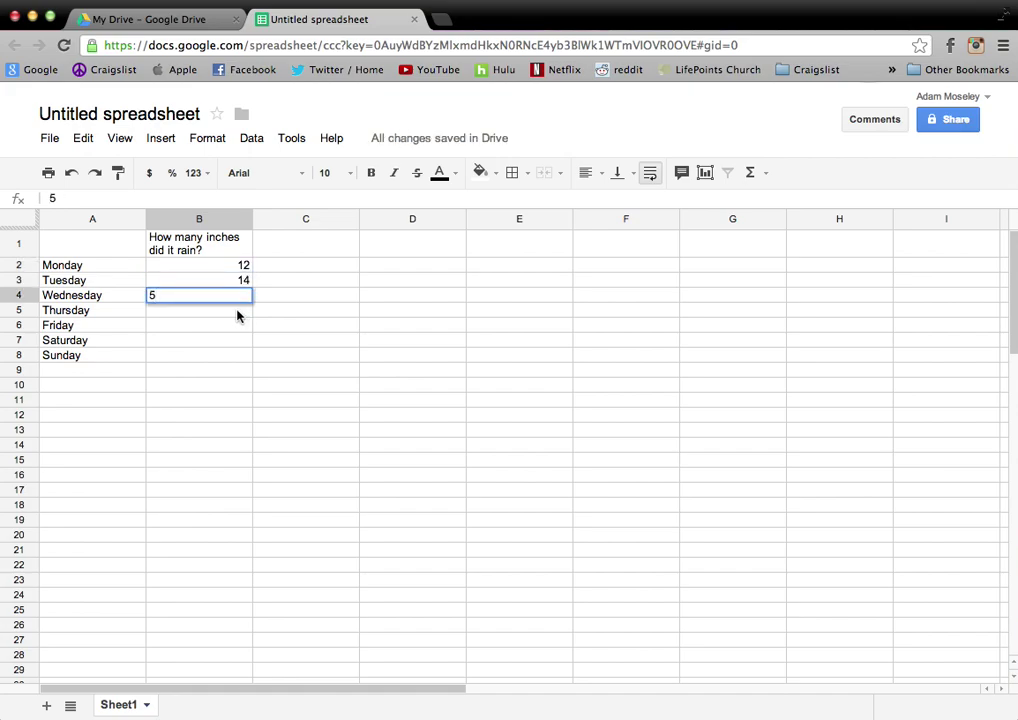
pyautogui.click(240, 312)
pyautogui.write('18')
pyautogui.click(234, 330)
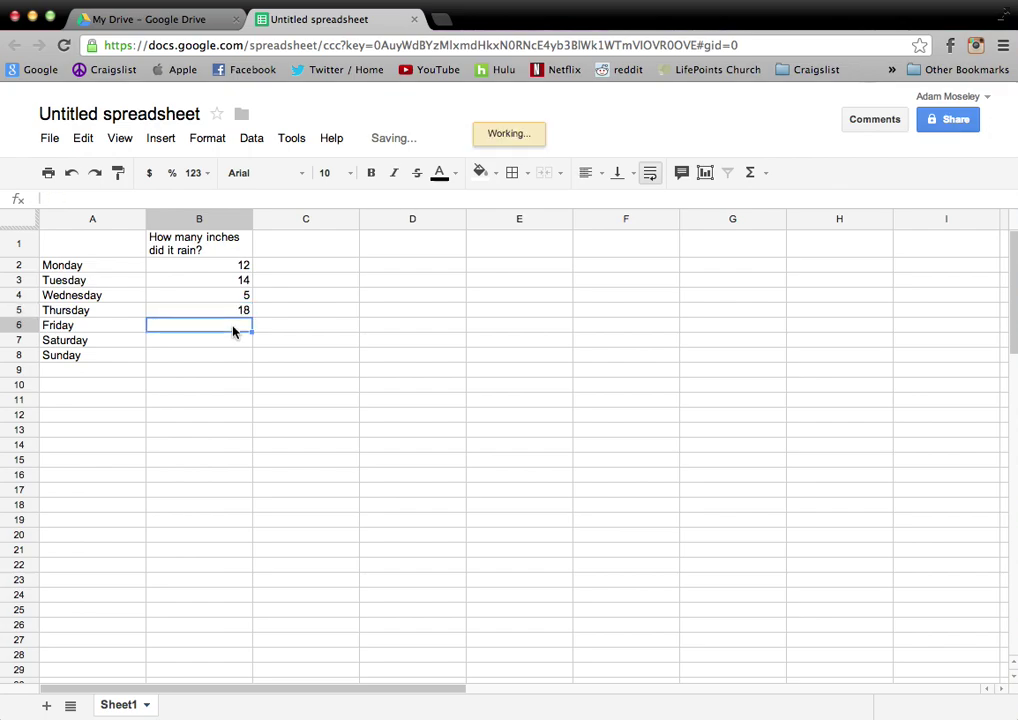
pyautogui.write('21')
pyautogui.click(231, 344)
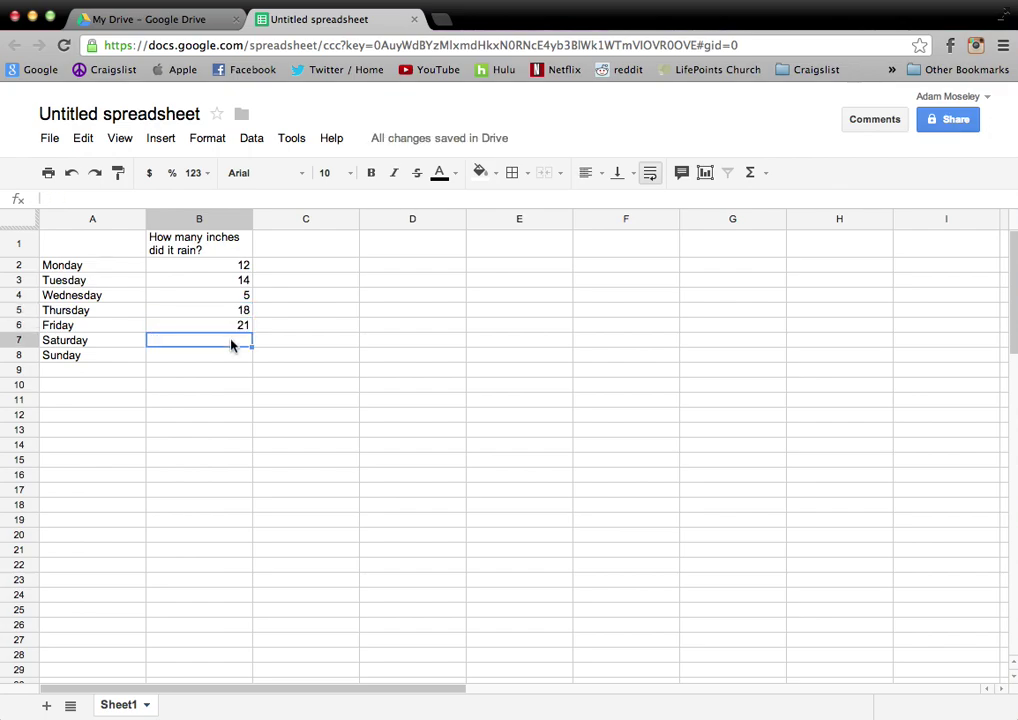
pyautogui.write('8')
pyautogui.click(228, 358)
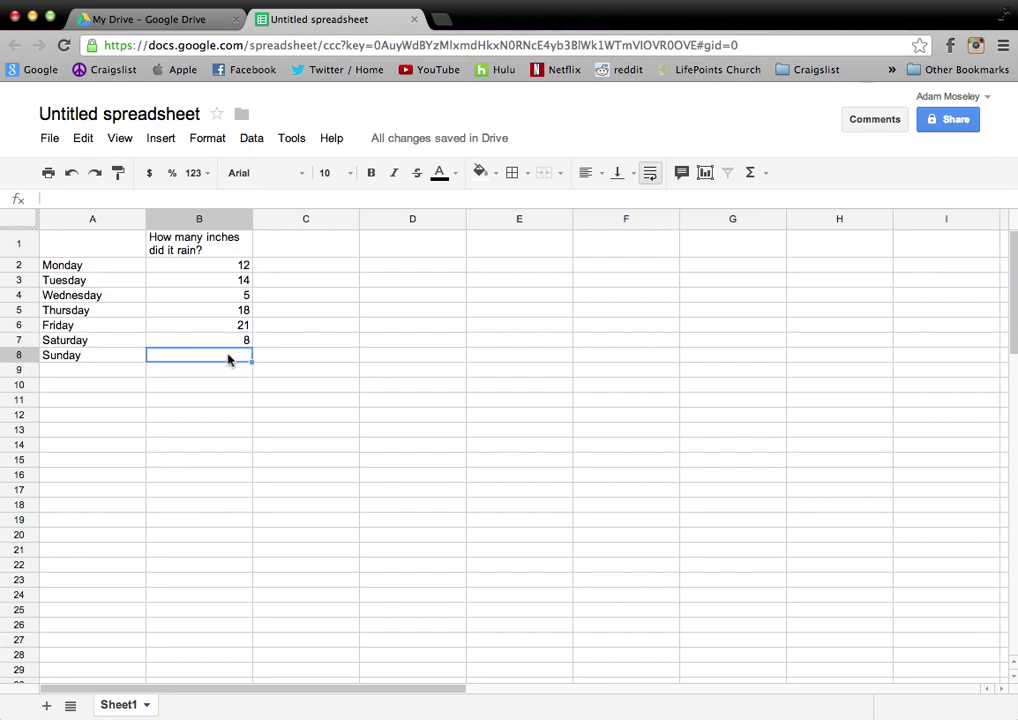
pyautogui.write('11')
pyautogui.click(314, 326)
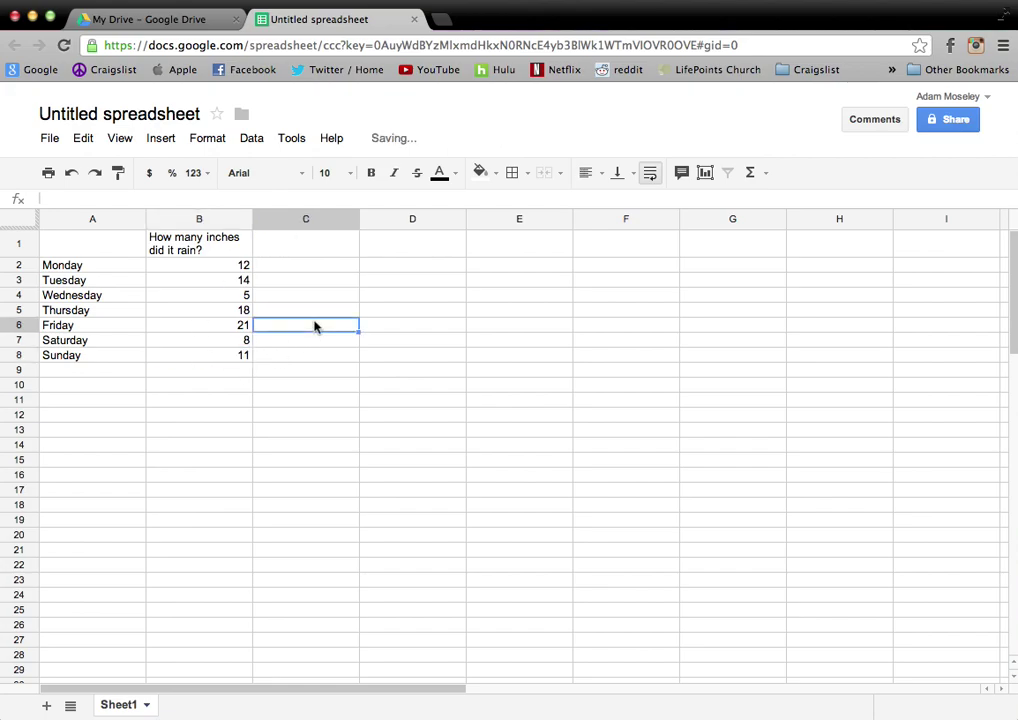
# Insert a plain column chart of the A1:B8 weekday rainfall table
pyautogui.click(318, 250)
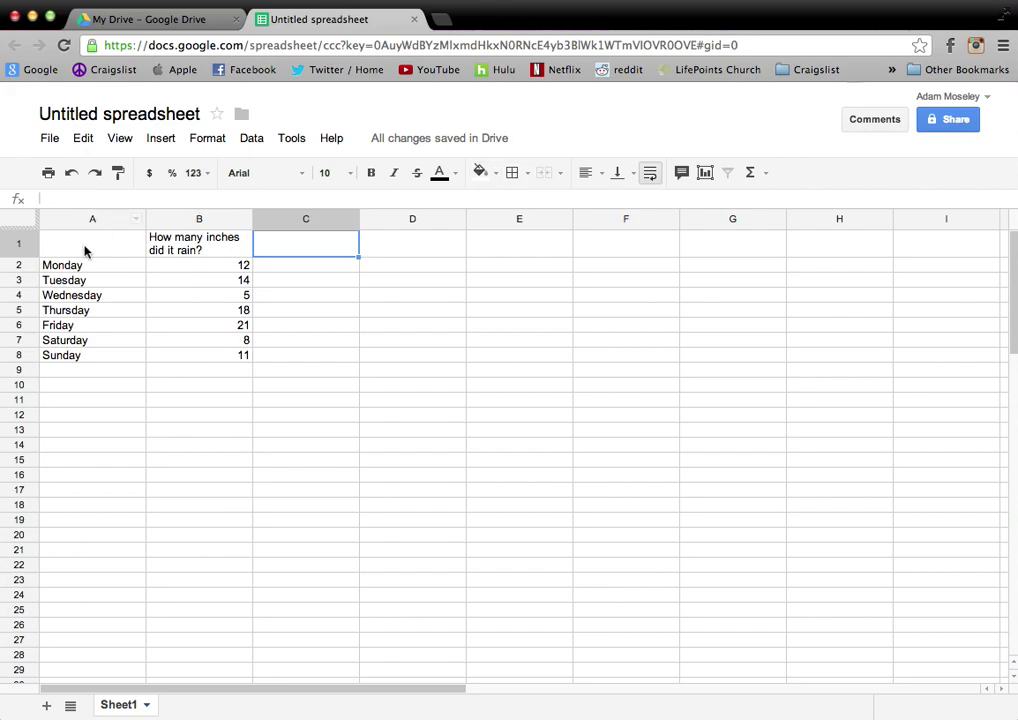
pyautogui.moveTo(84, 248)
pyautogui.mouseDown()
pyautogui.moveTo(207, 320)
pyautogui.moveTo(228, 362)
pyautogui.mouseUp()
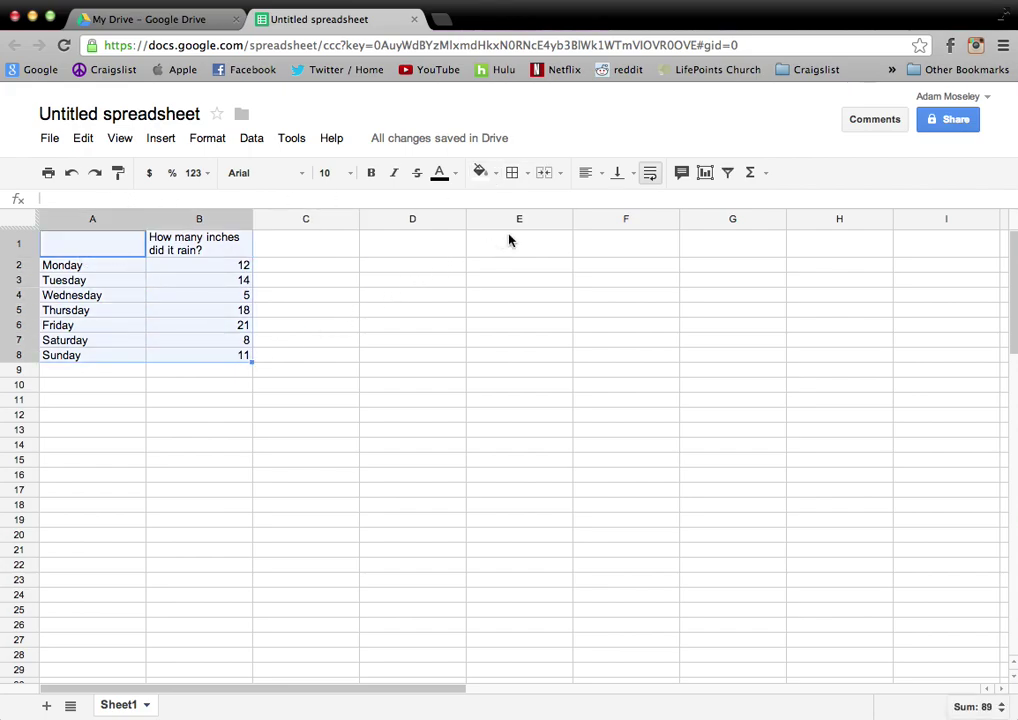
pyautogui.click(706, 175)
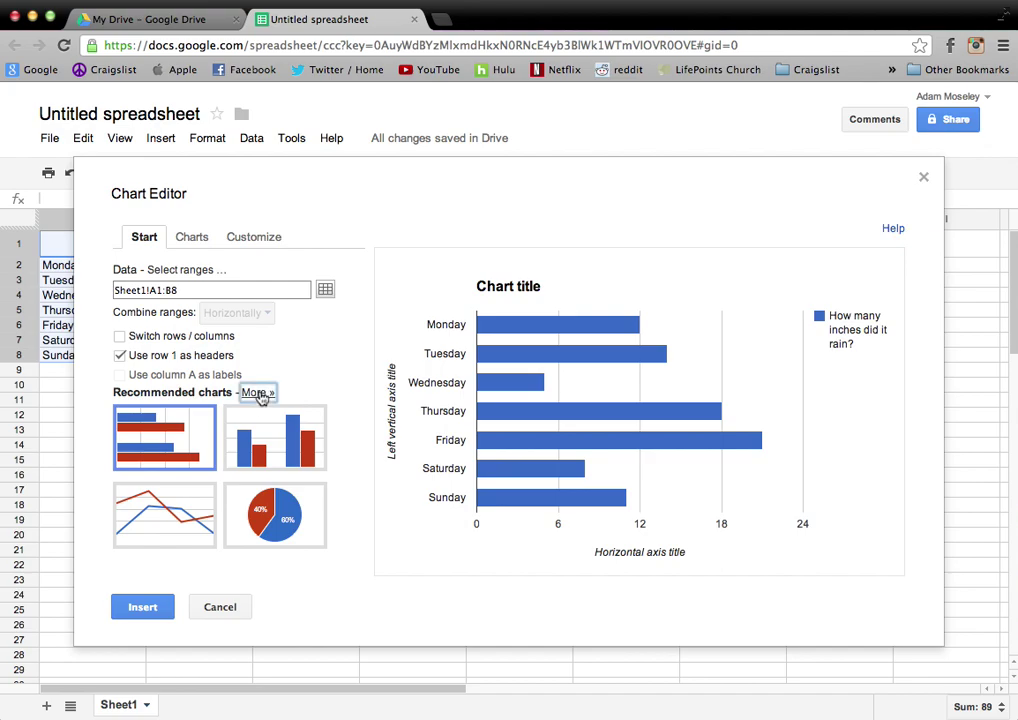
pyautogui.click(258, 393)
pyautogui.click(162, 279)
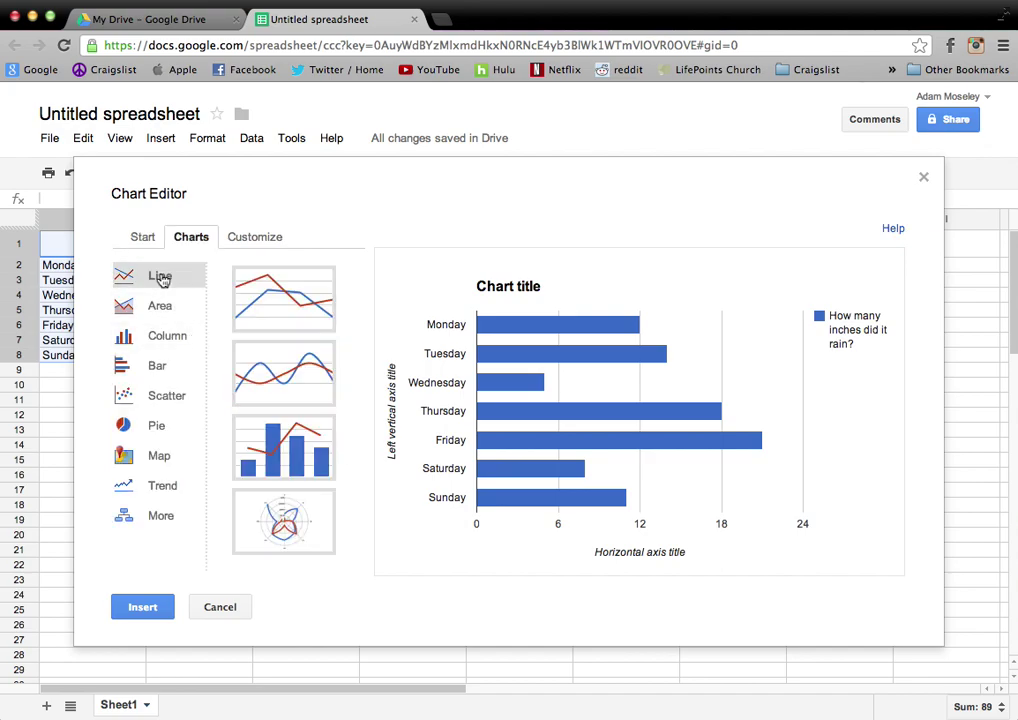
pyautogui.click(162, 307)
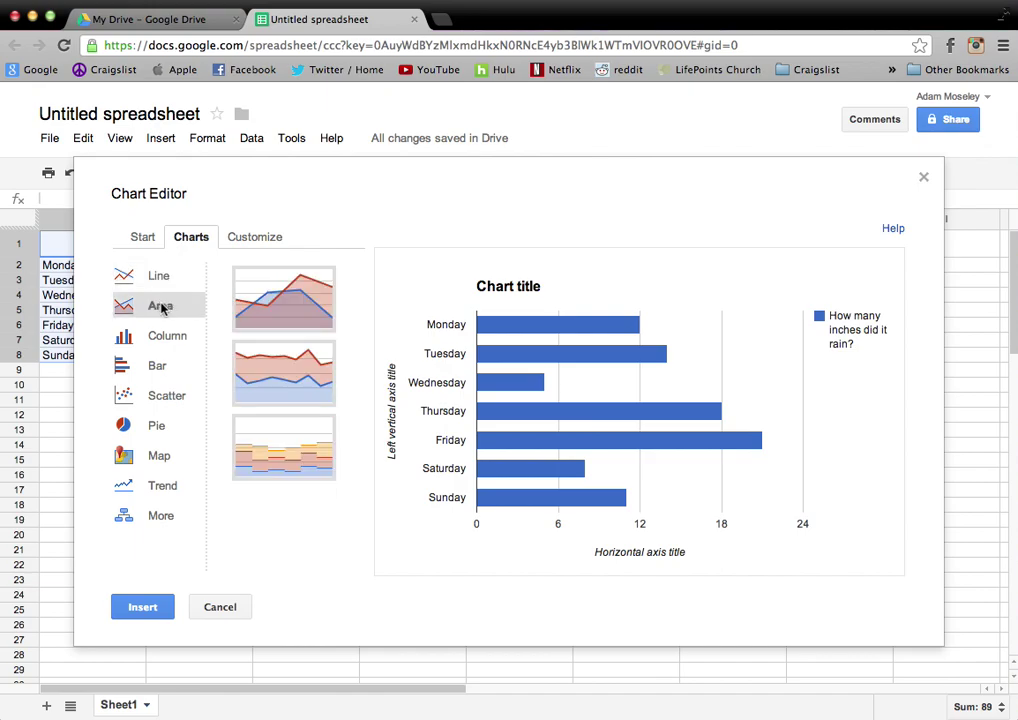
pyautogui.click(162, 337)
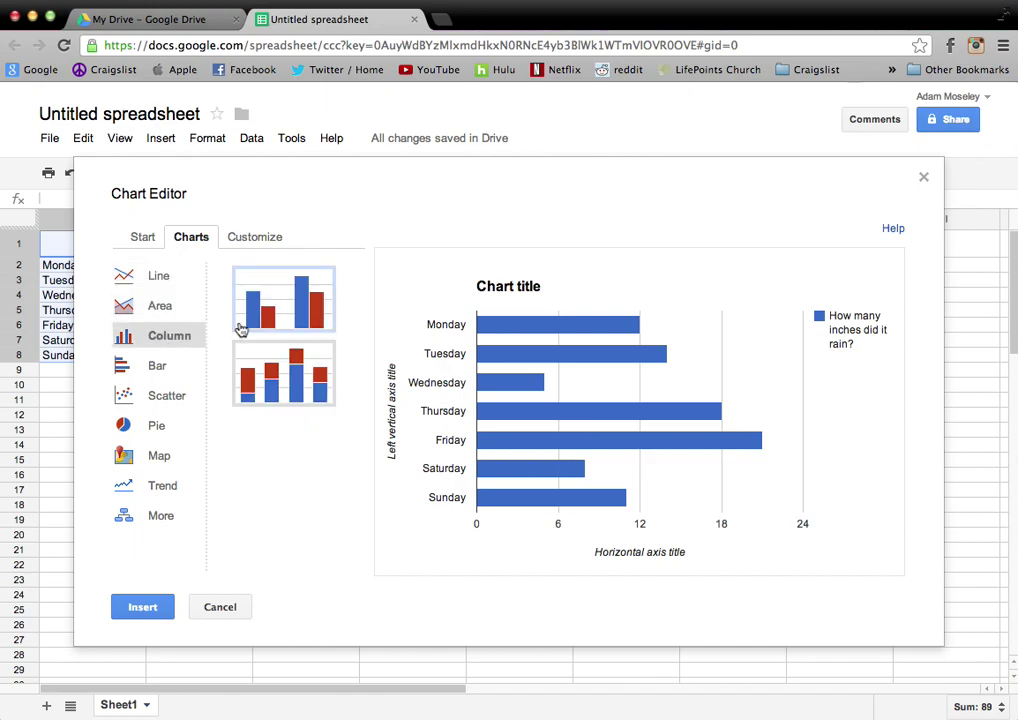
pyautogui.click(268, 315)
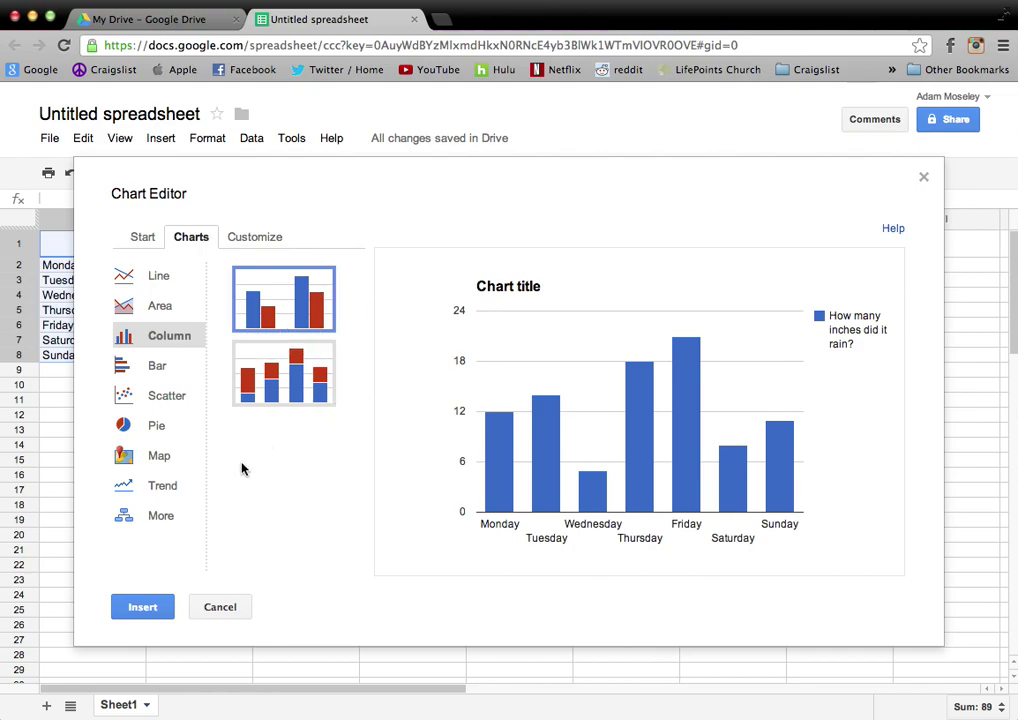
pyautogui.click(155, 607)
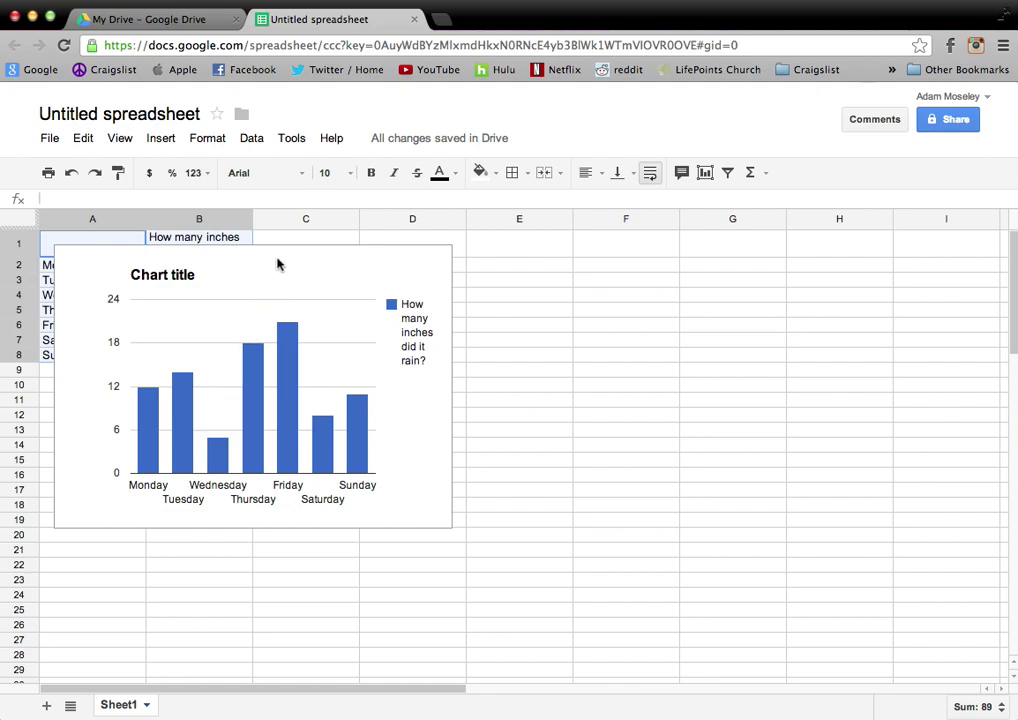
# Move the rainfall chart beside the data table and drag its corner to enlarge it
pyautogui.click(278, 263)
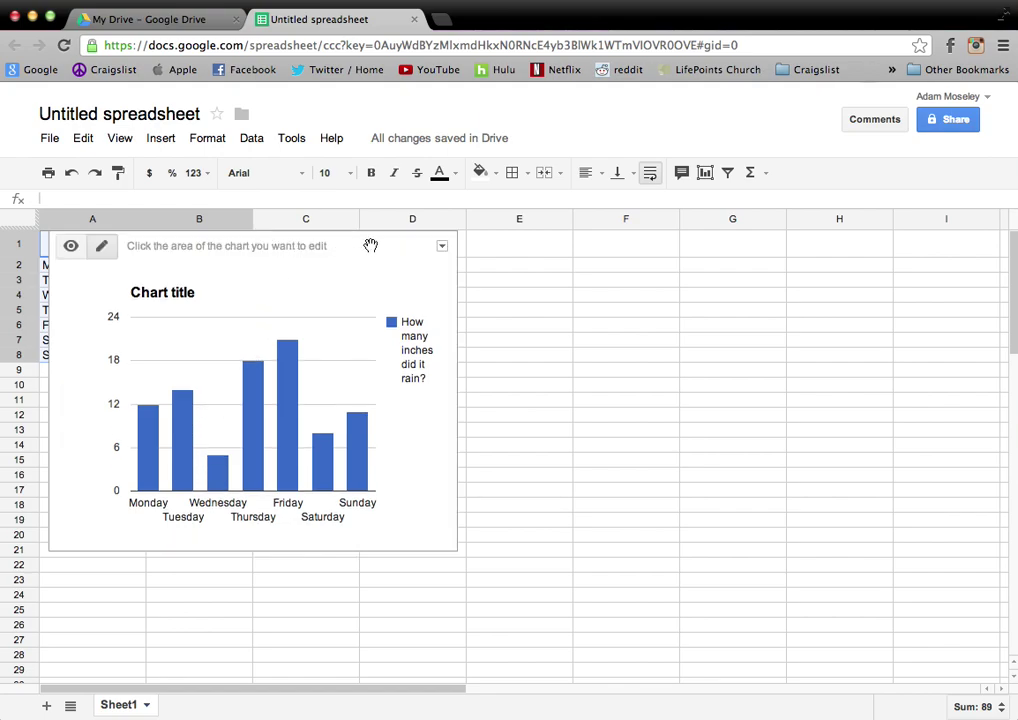
pyautogui.moveTo(367, 248)
pyautogui.mouseDown()
pyautogui.moveTo(690, 283)
pyautogui.moveTo(623, 271)
pyautogui.mouseUp()
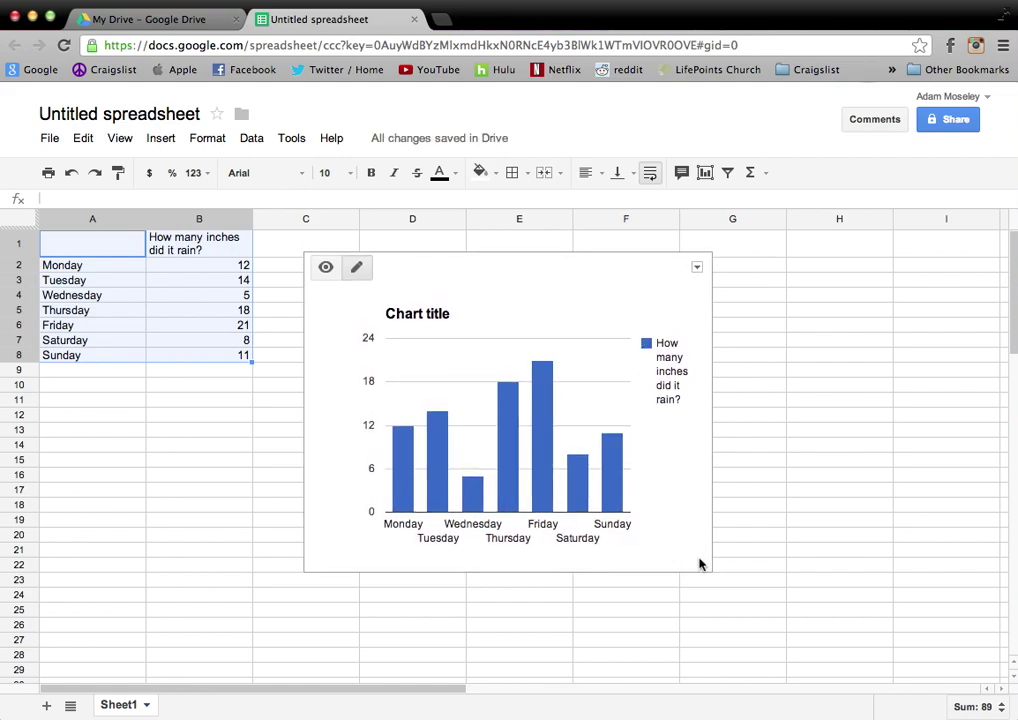
pyautogui.moveTo(712, 574); pyautogui.dragTo(847, 652)
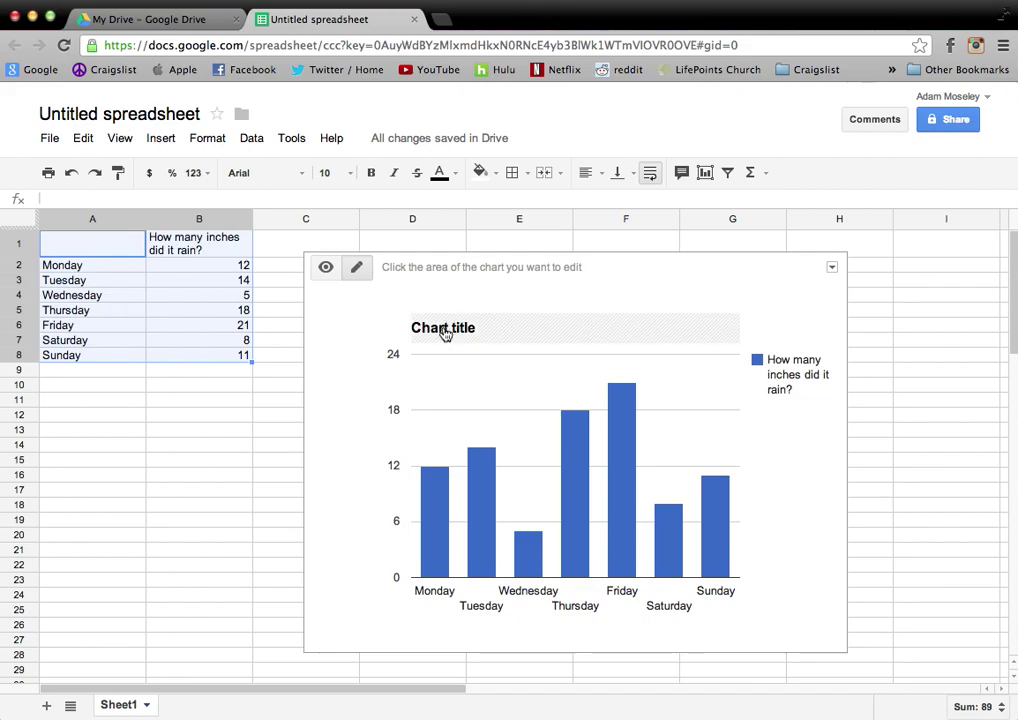
# Replace the 'Chart title' text with 'Name it whatever you want'
pyautogui.click(452, 333)
pyautogui.moveTo(533, 272); pyautogui.dragTo(466, 272)
pyautogui.write('You ca')
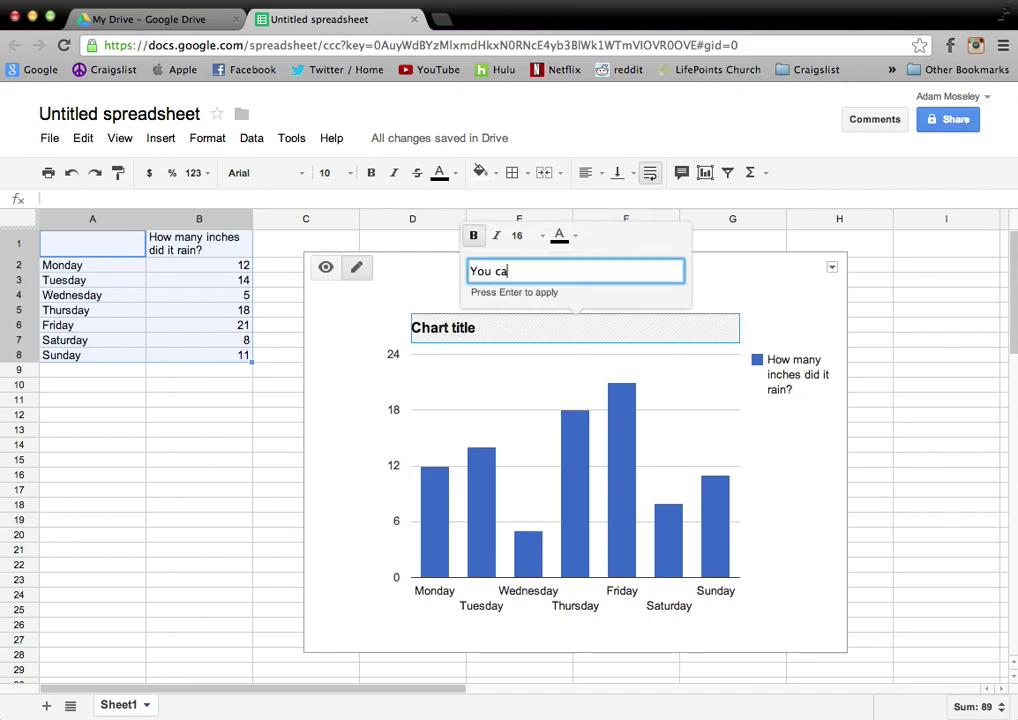
pyautogui.write('n name it whatev')
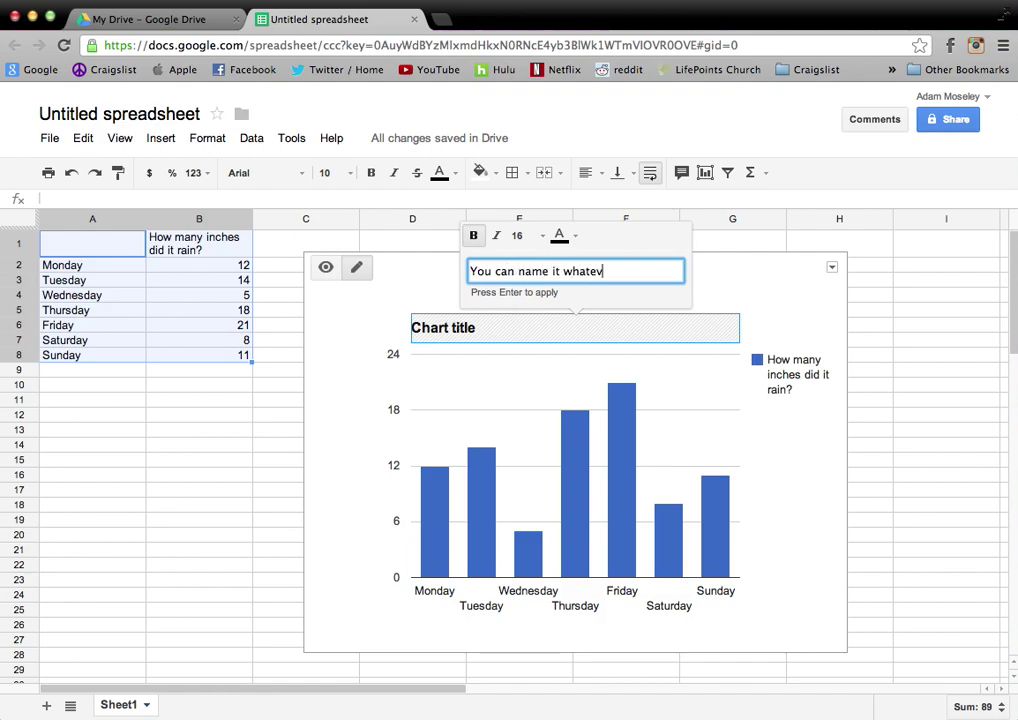
pyautogui.write('want')
pyautogui.click(725, 296)
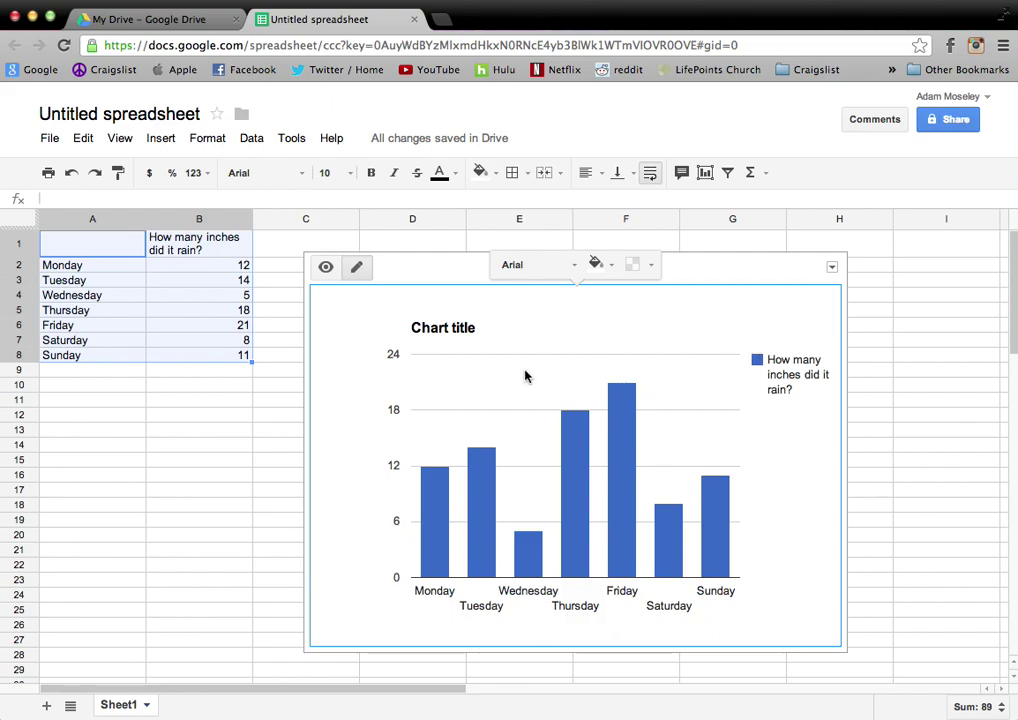
pyautogui.click(470, 330)
pyautogui.moveTo(538, 270); pyautogui.dragTo(462, 270)
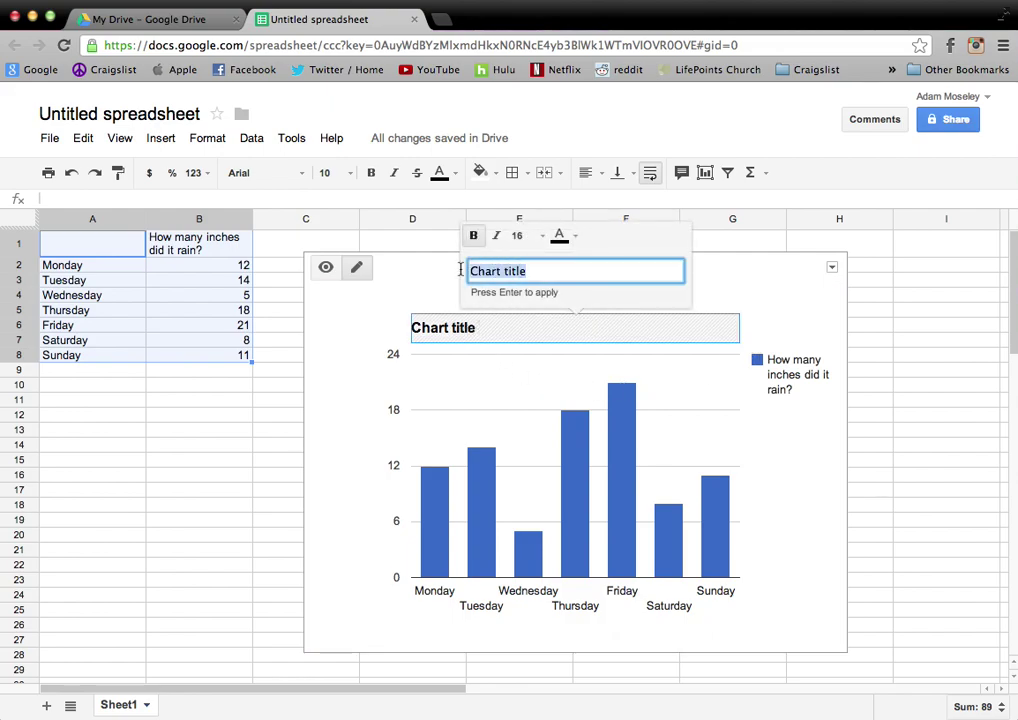
pyautogui.write('Name it ')
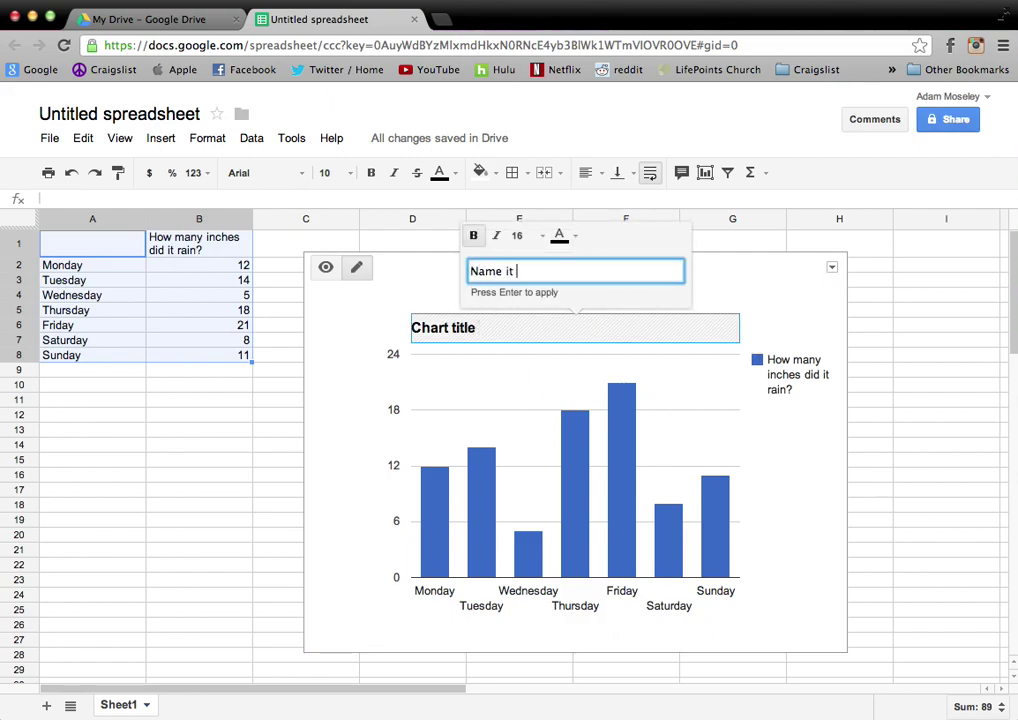
pyautogui.write('whatever you want')
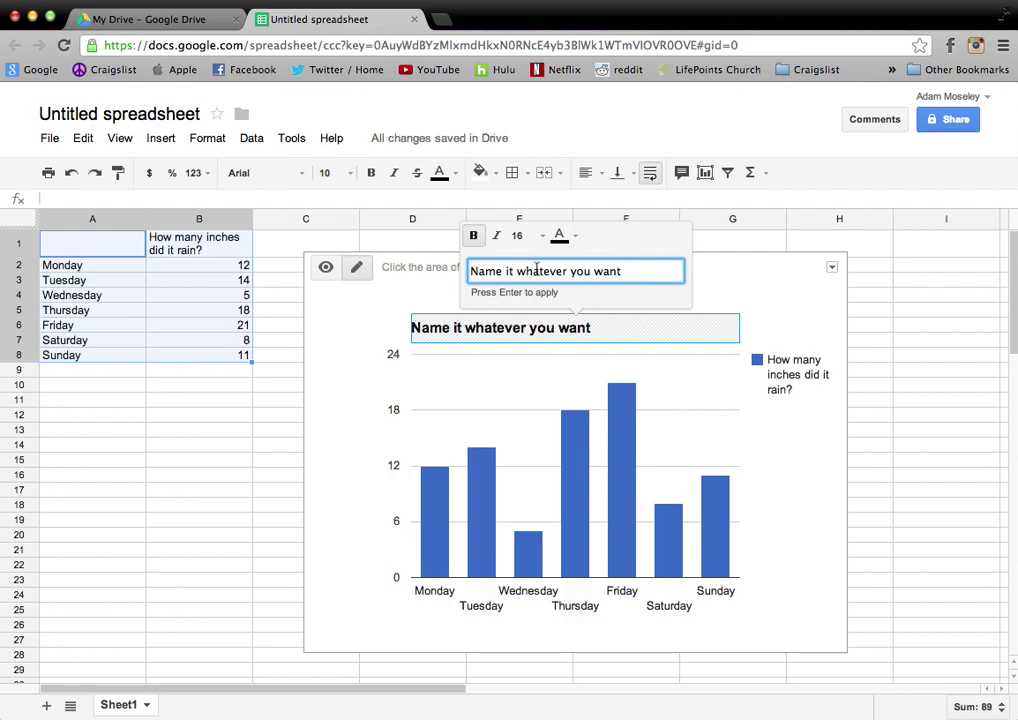
pyautogui.click(750, 295)
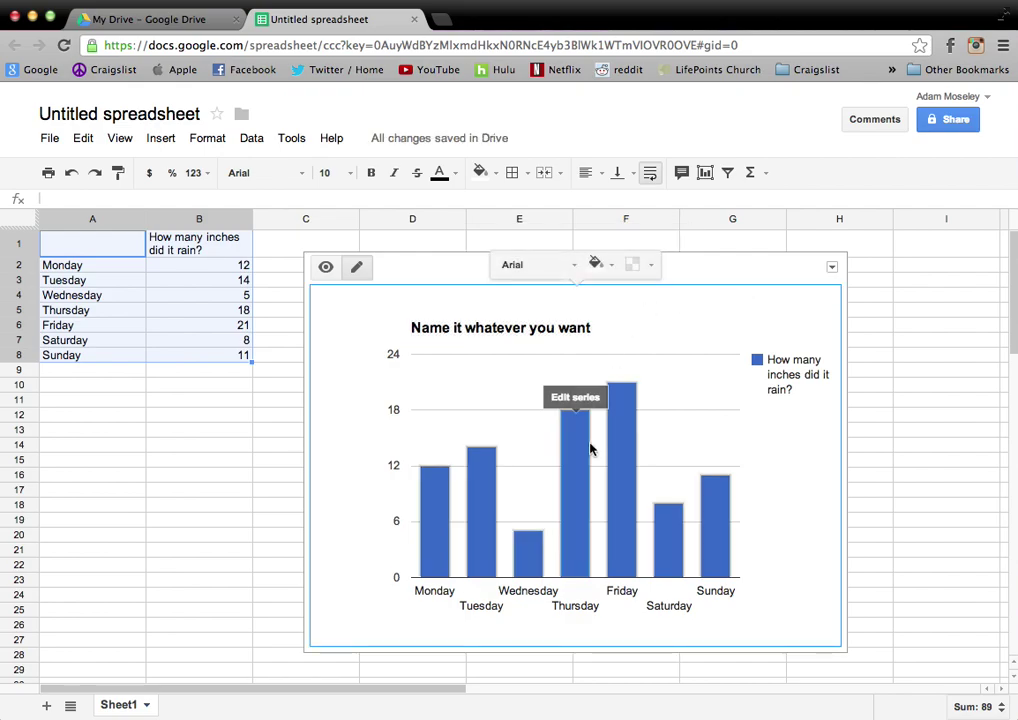
# Colour the chart's rainfall columns orange
pyautogui.click(437, 508)
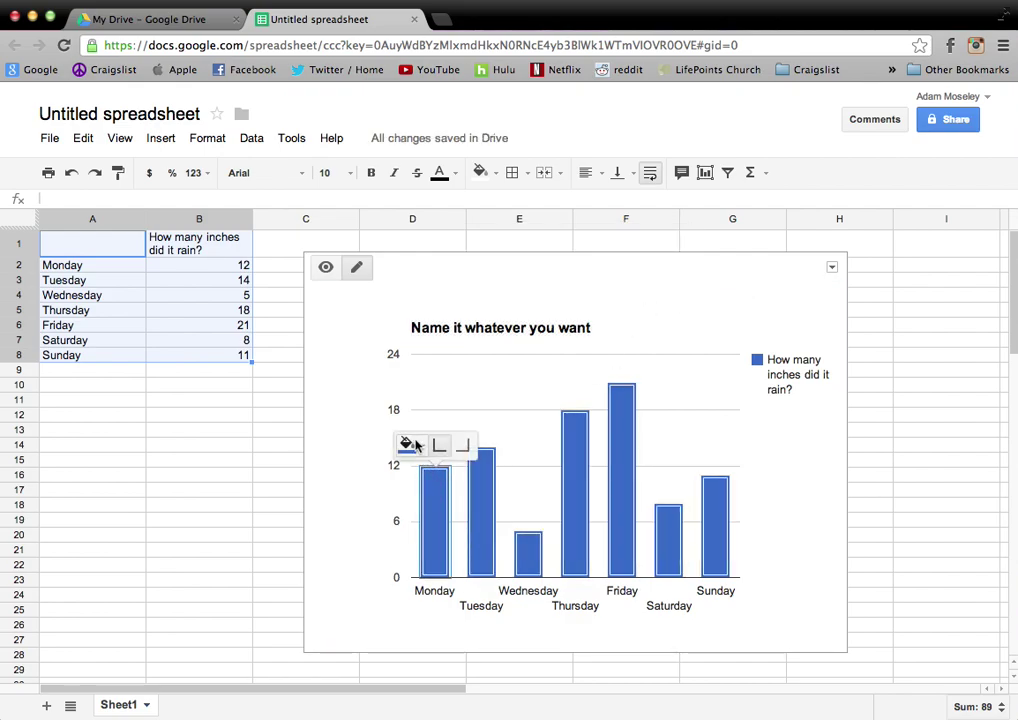
pyautogui.click(411, 445)
pyautogui.click(445, 518)
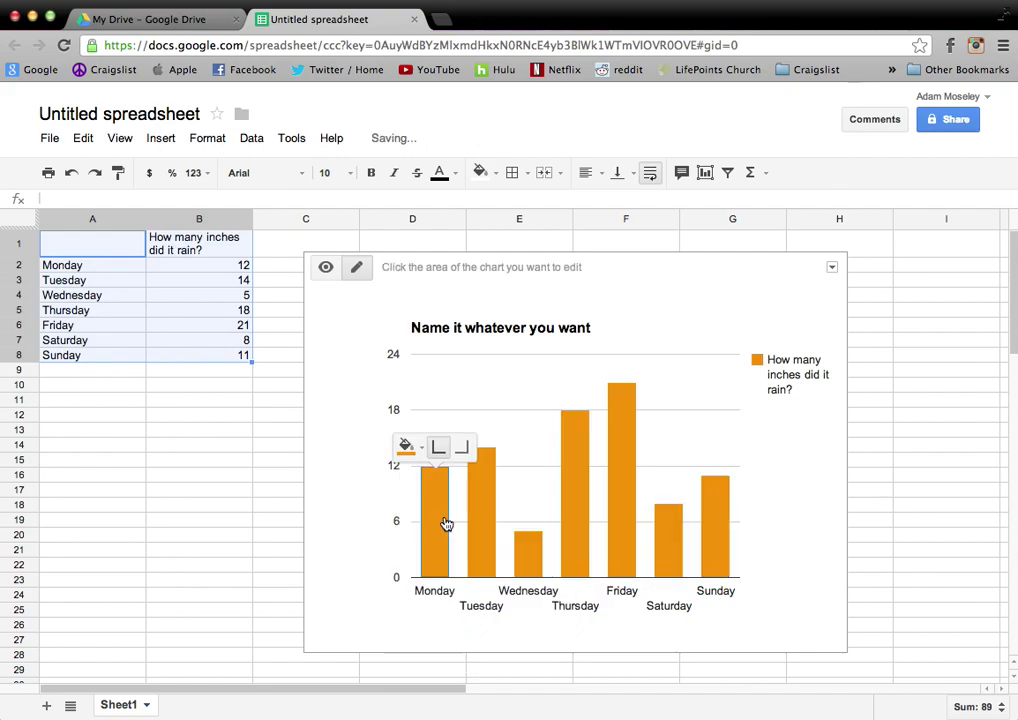
# Give the chart background a light green fill
pyautogui.click(314, 337)
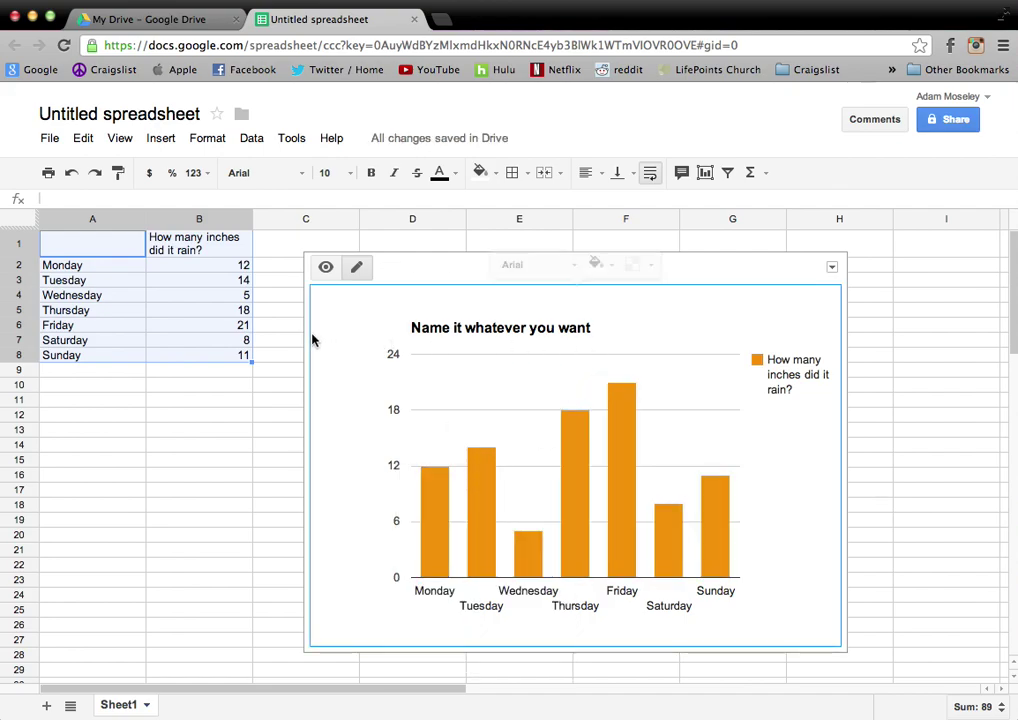
pyautogui.click(597, 264)
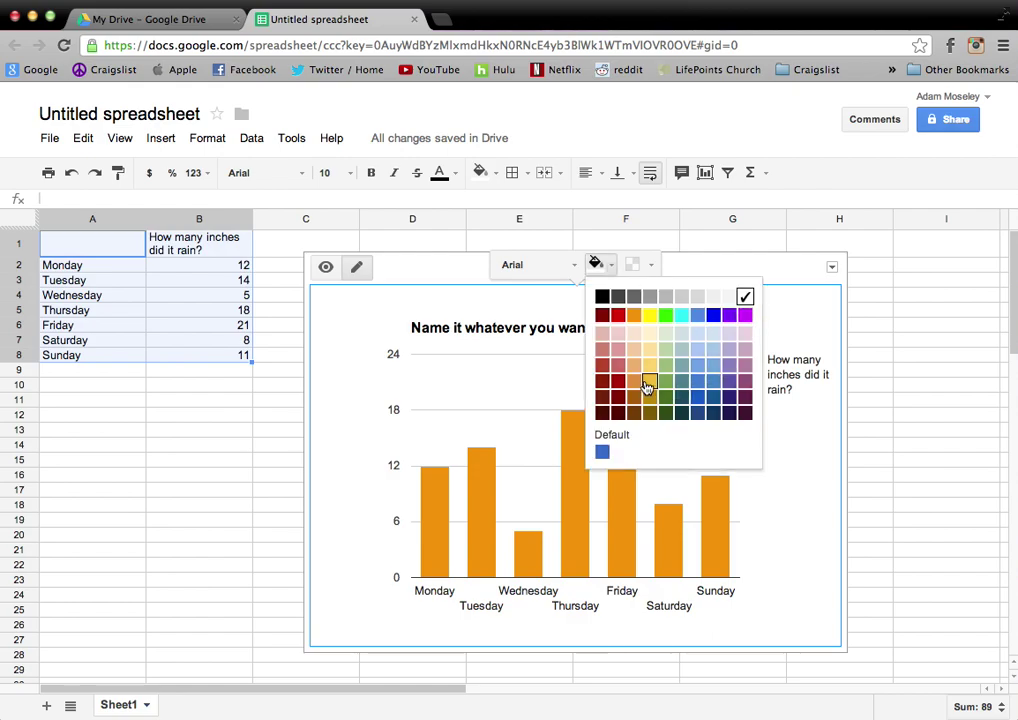
pyautogui.click(665, 333)
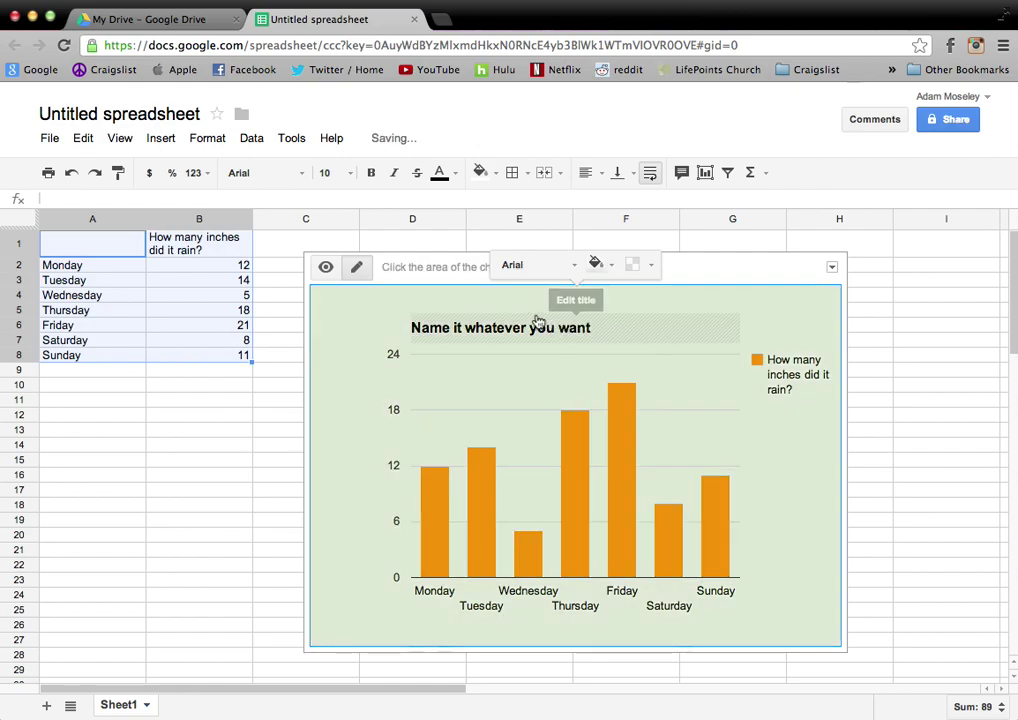
# Set the chart's vertical axis minimum to 0 and maximum to 30
pyautogui.click(395, 360)
pyautogui.click(378, 322)
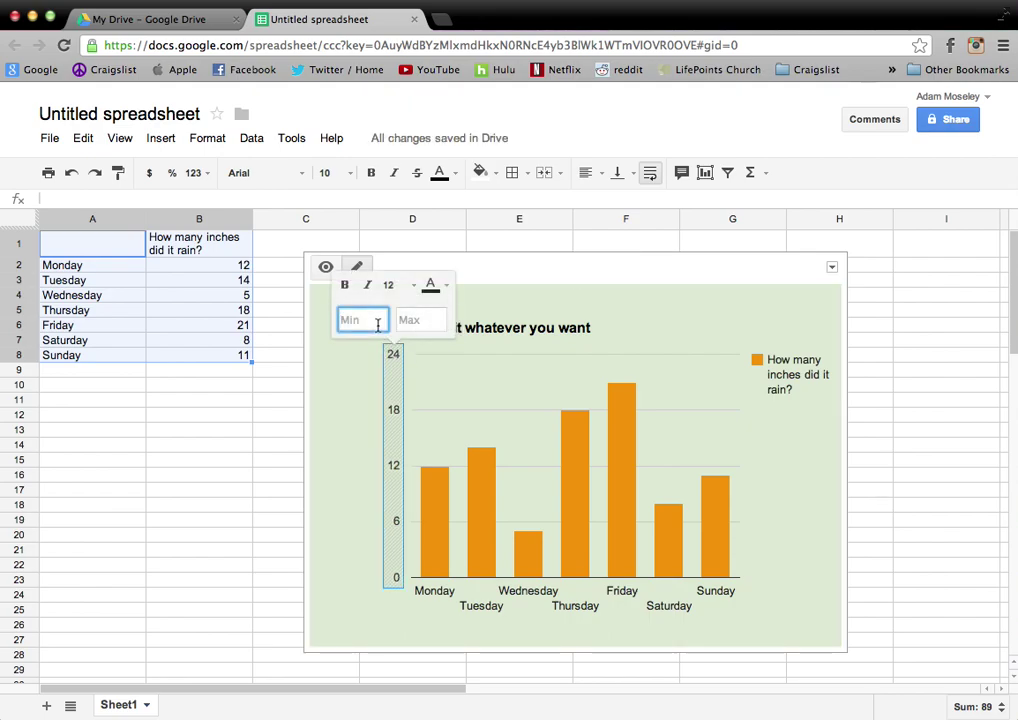
pyautogui.write('0')
pyautogui.click(412, 326)
pyautogui.write('1')
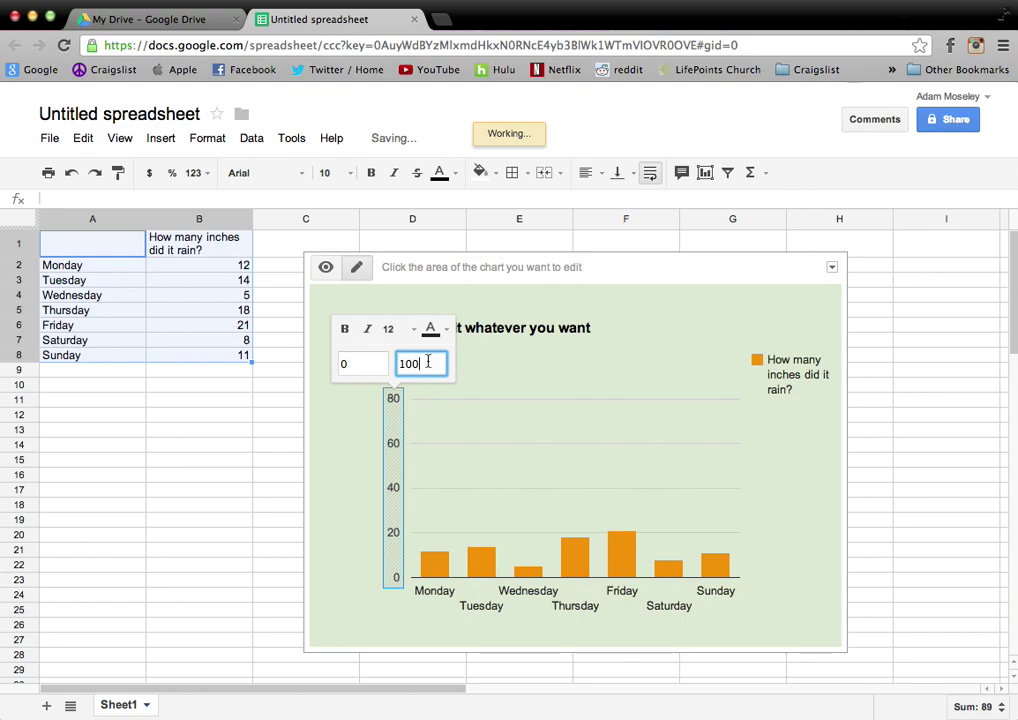
pyautogui.press('BackSpace')
pyautogui.press('BackSpace')
pyautogui.write('50')
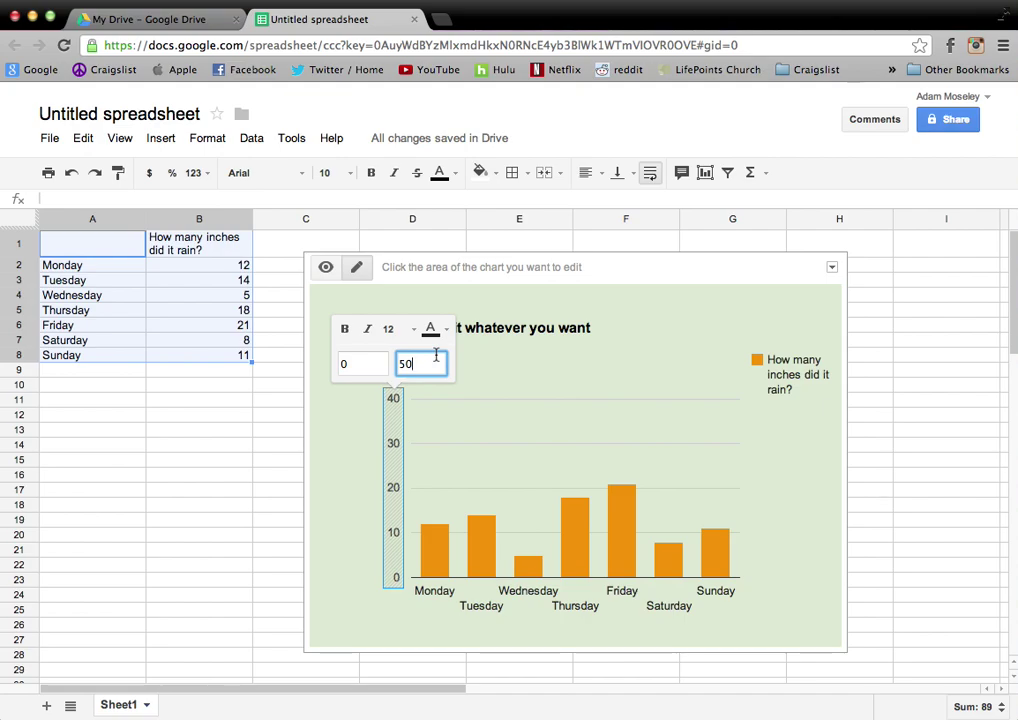
pyautogui.press('BackSpace')
pyautogui.write('0')
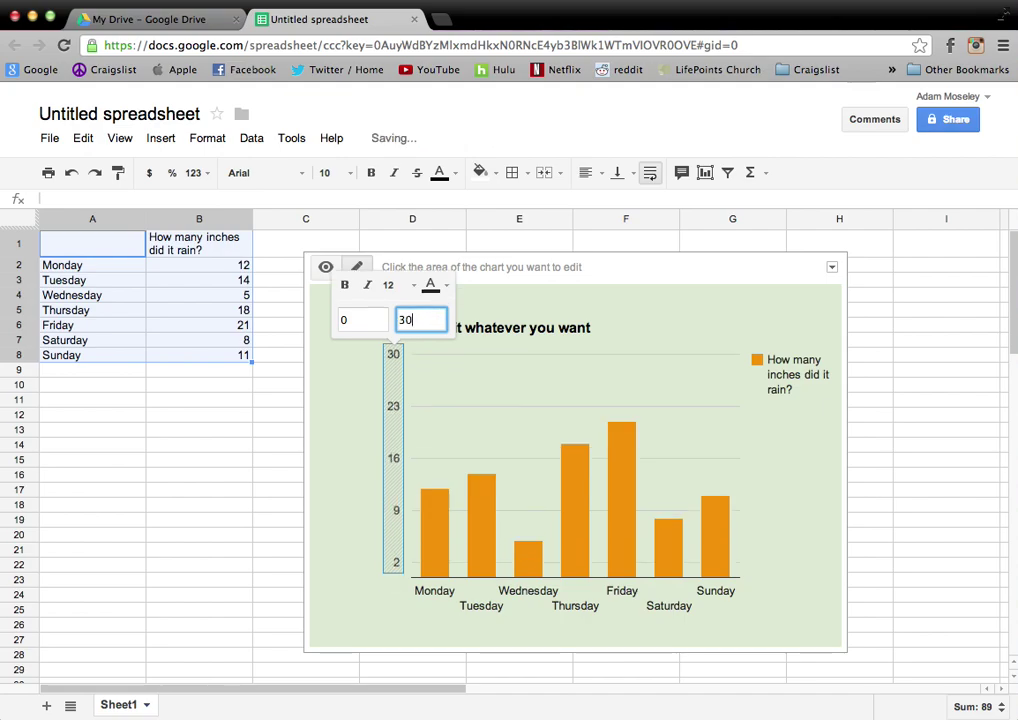
pyautogui.click(459, 369)
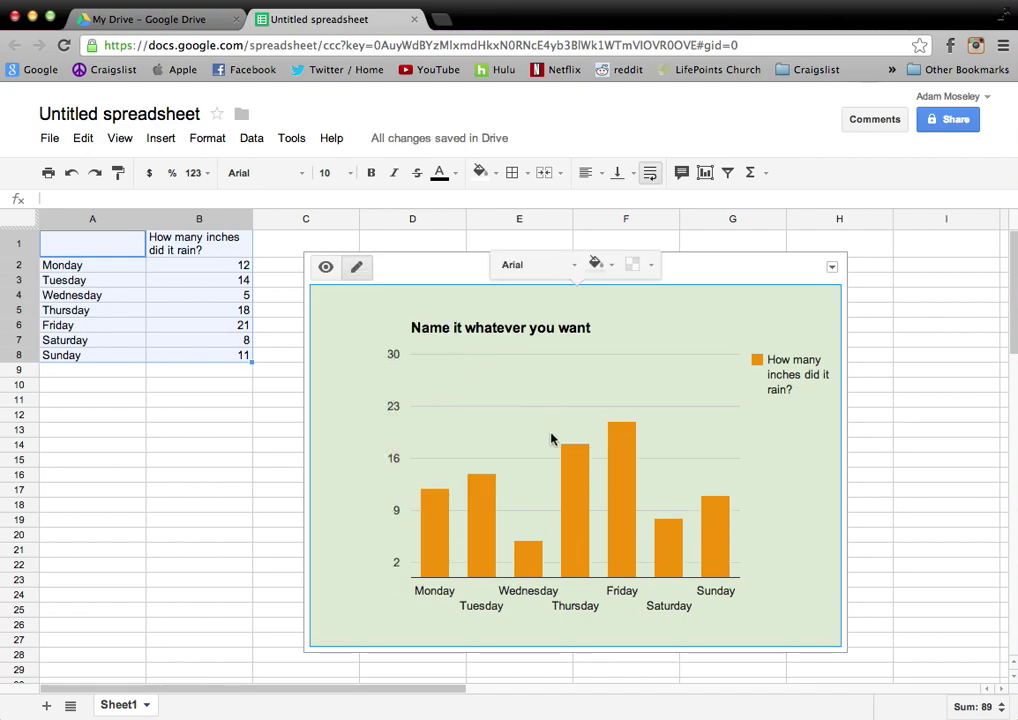
pyautogui.click(212, 268)
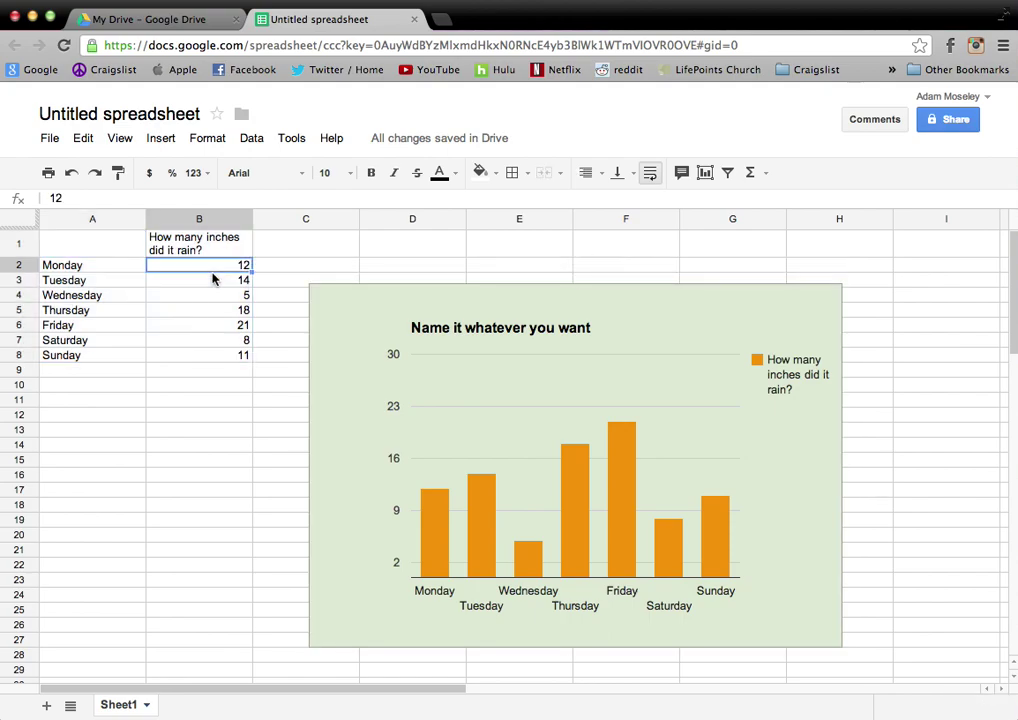
# Change Monday's rainfall to 120 and raise the vertical axis maximum to 130
pyautogui.write('120')
pyautogui.press('Return')
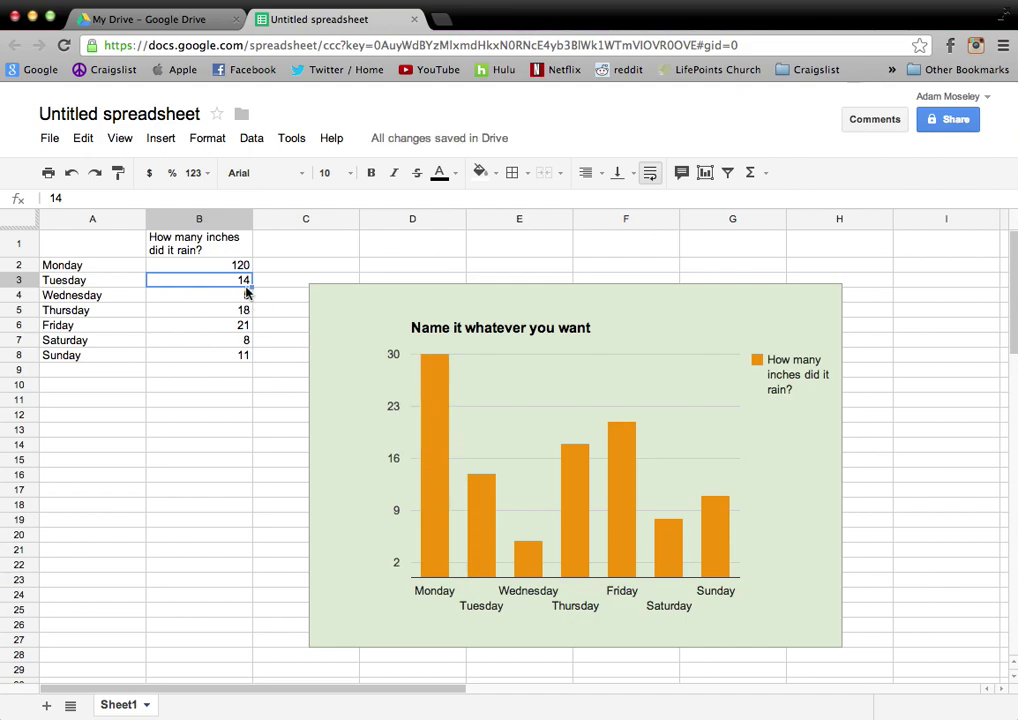
pyautogui.click(382, 362)
pyautogui.click(393, 355)
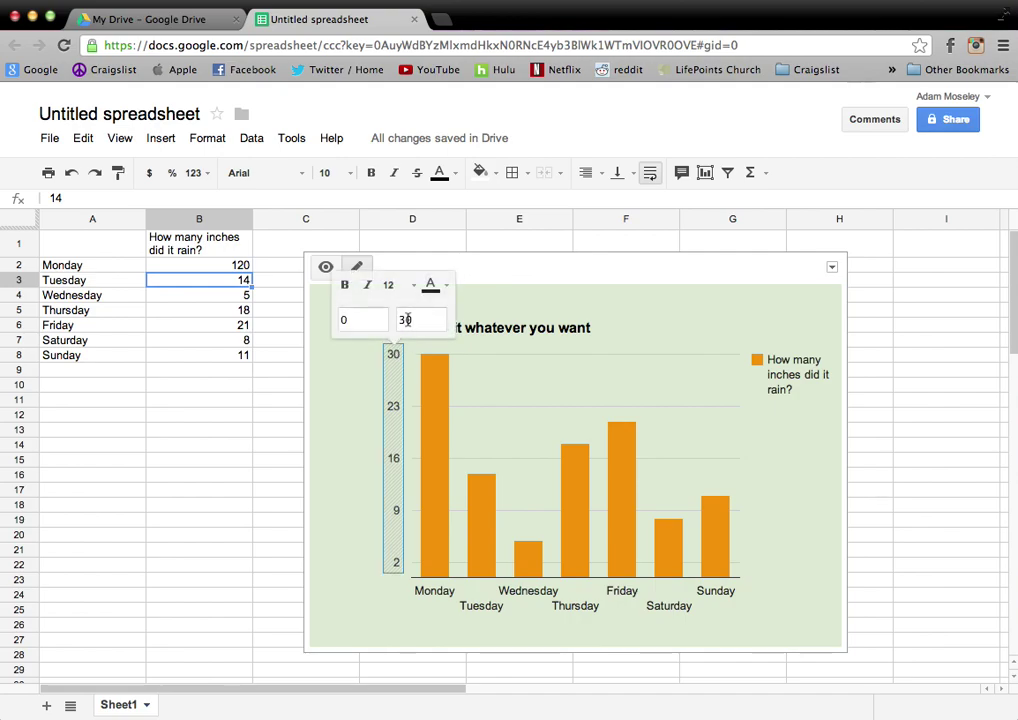
pyautogui.click(417, 319)
pyautogui.write('30')
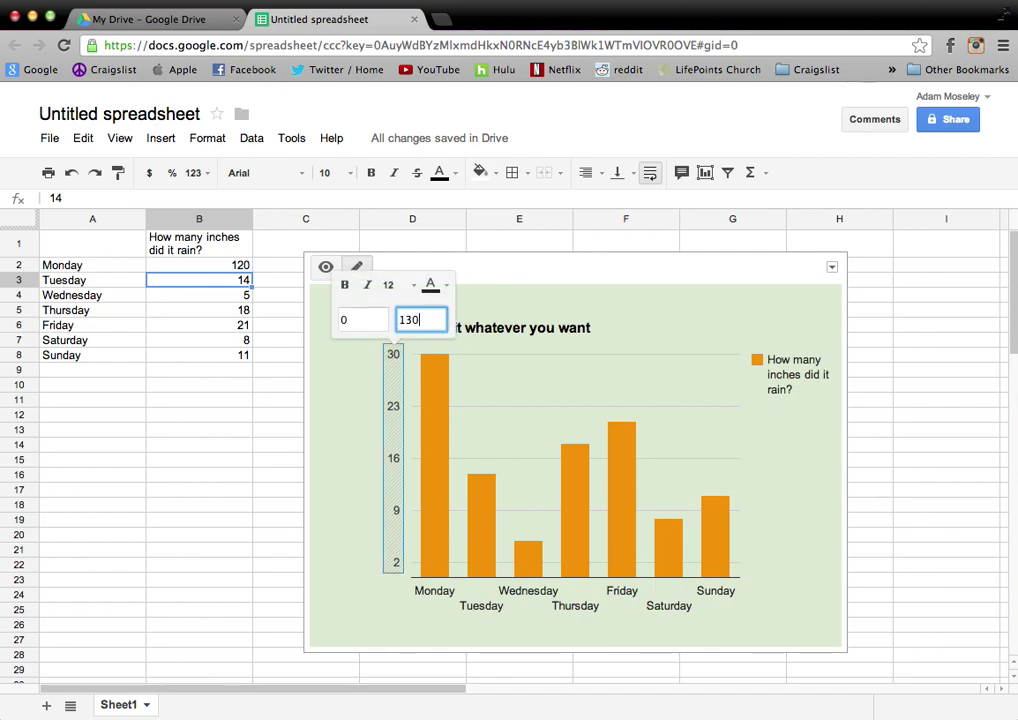
pyautogui.click(255, 404)
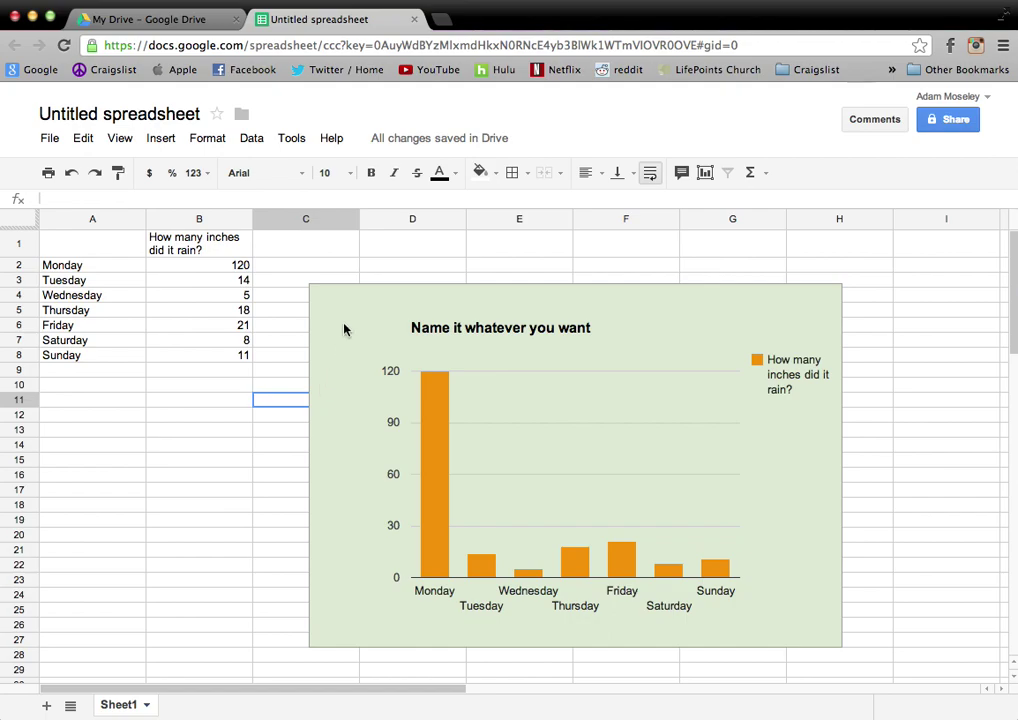
# Revert Monday's rainfall in B2 from 120 back to 12
pyautogui.click(240, 266)
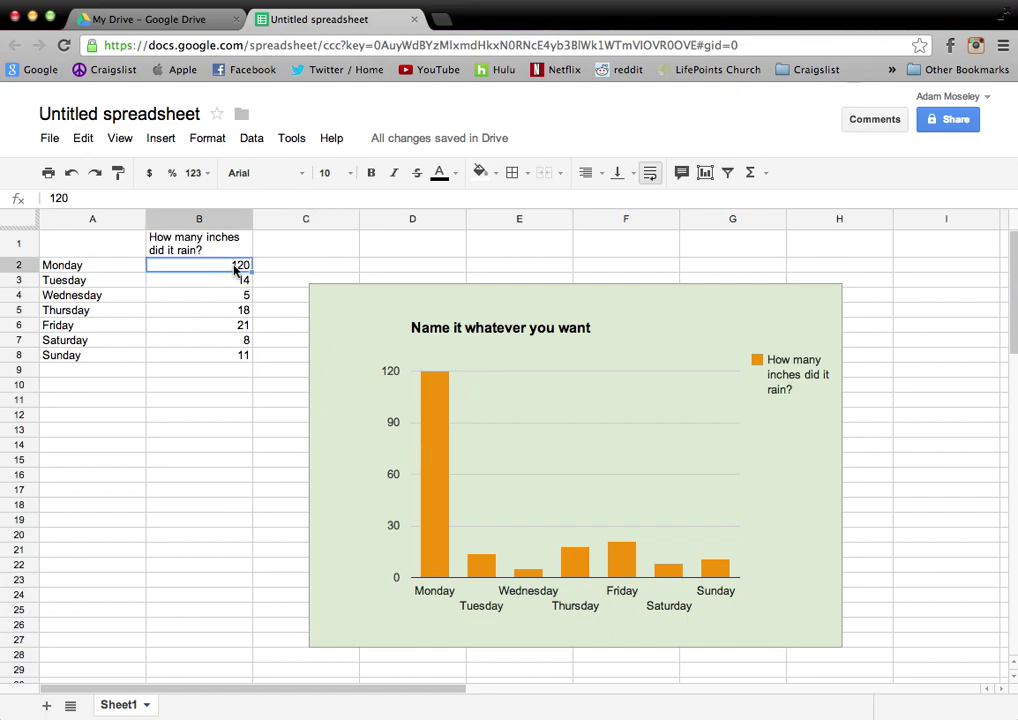
pyautogui.doubleClick(241, 266)
pyautogui.press('BackSpace')
pyautogui.press('Return')
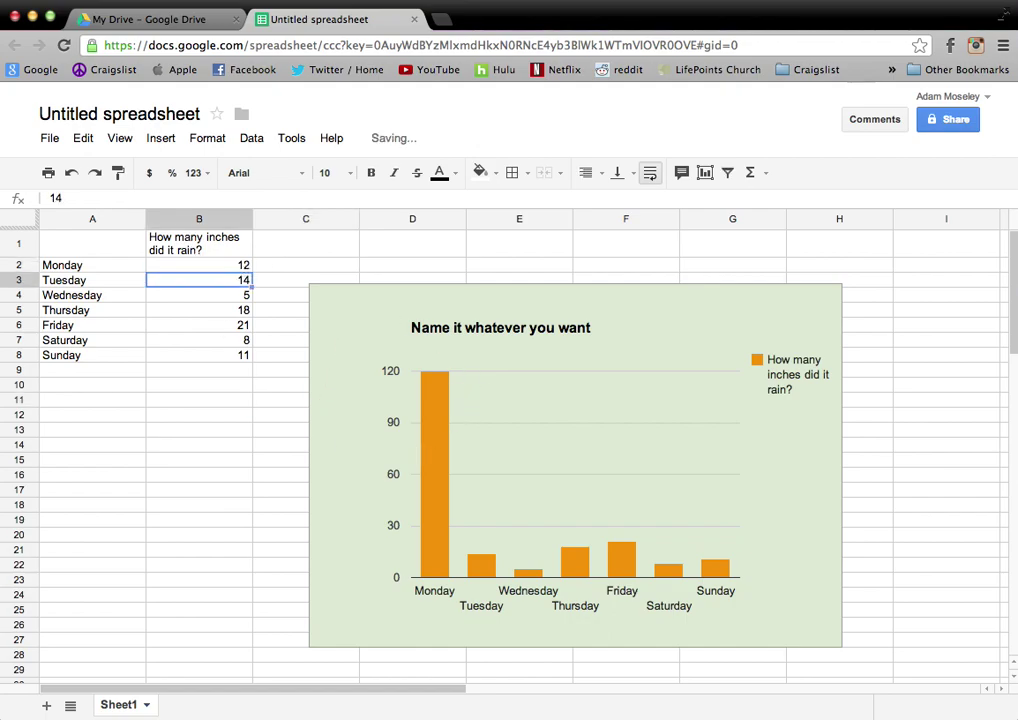
# Lower the chart's vertical axis maximum to 25
pyautogui.click(388, 443)
pyautogui.click(388, 443)
pyautogui.click(423, 336)
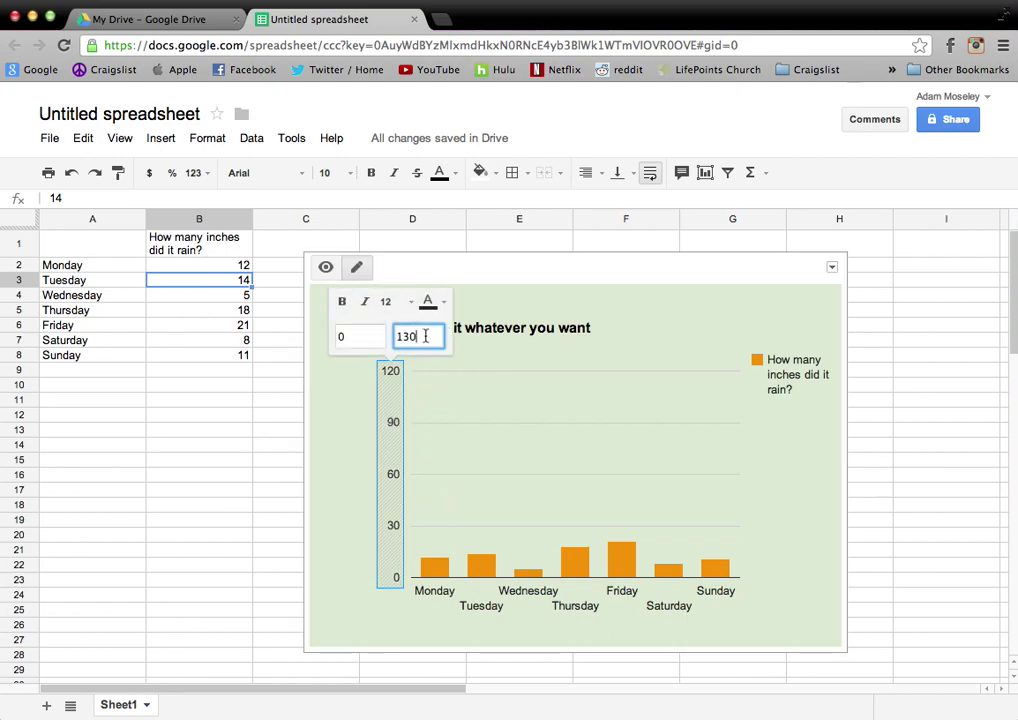
pyautogui.press('BackSpace')
pyautogui.press('BackSpace')
pyautogui.write('5')
pyautogui.click(326, 437)
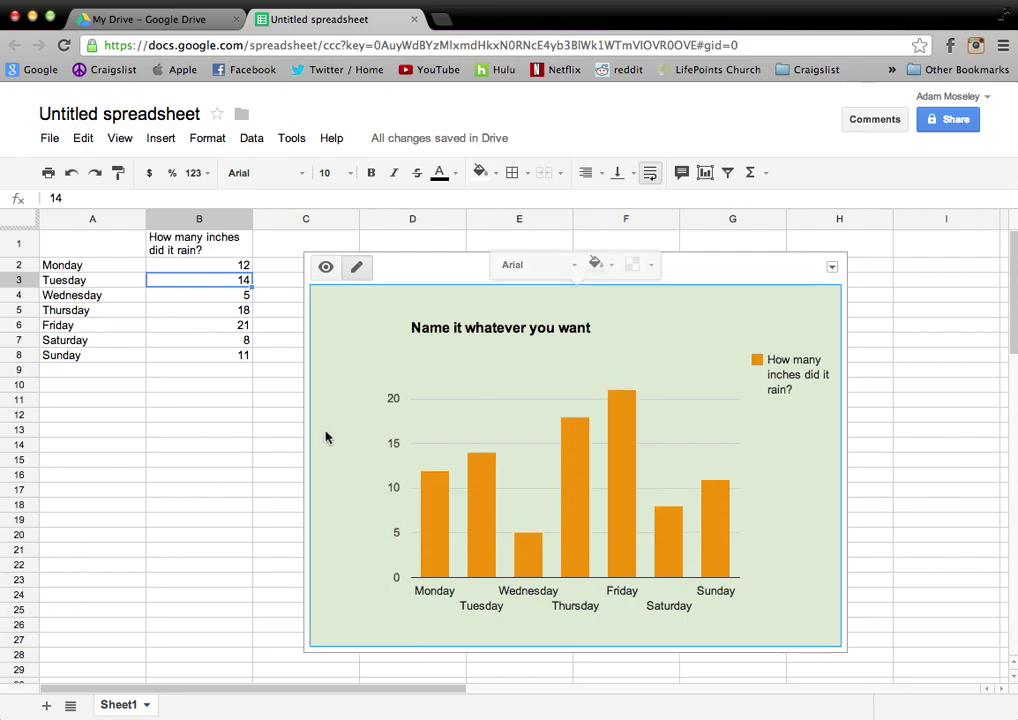
# Open the rainfall chart's options menu showing Save image and Publish chart
pyautogui.click(831, 269)
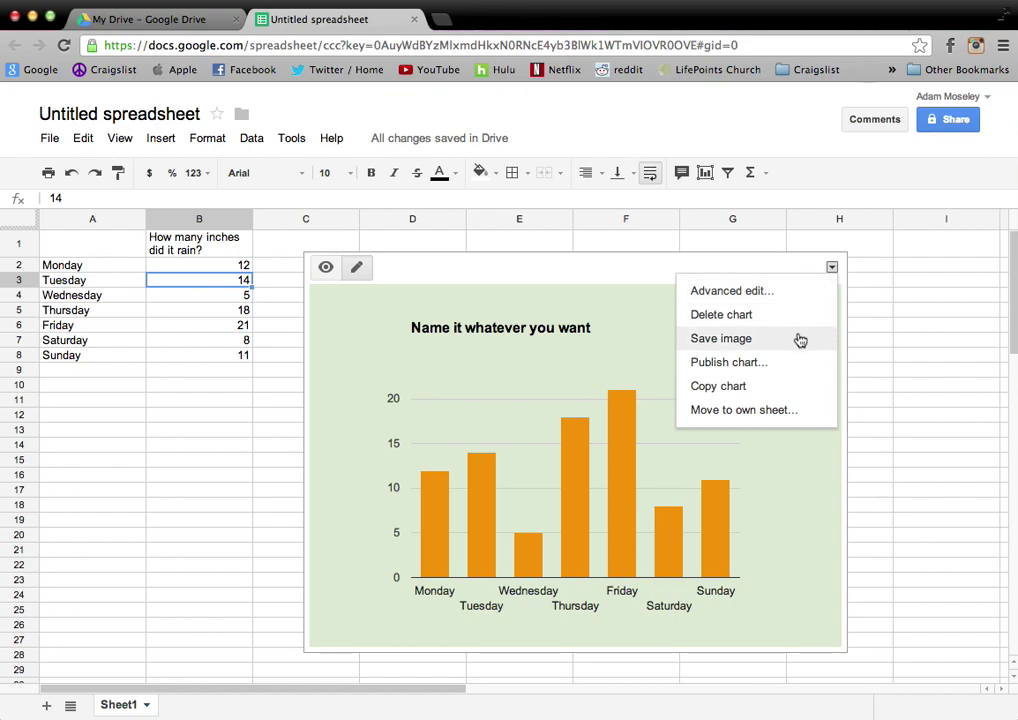